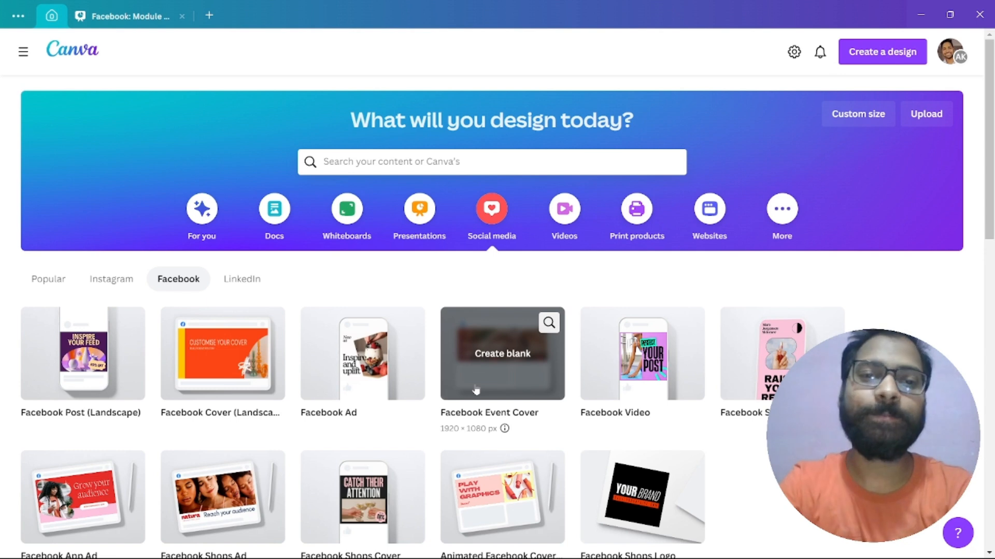
Look through the Facebook design types, followed by the Popular and Instagram social media categories.
scroll(183, 393, down, 1)
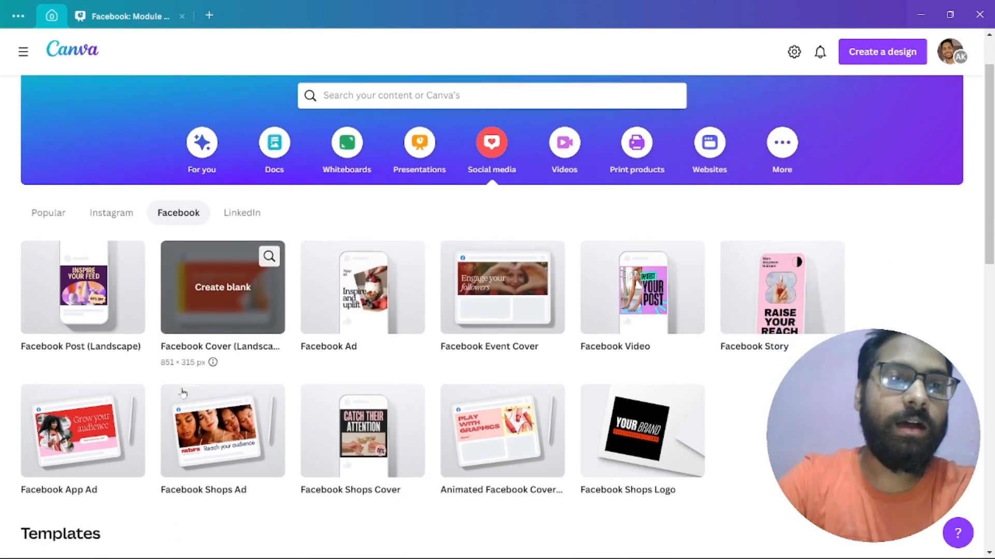
scroll(183, 393, up, 1)
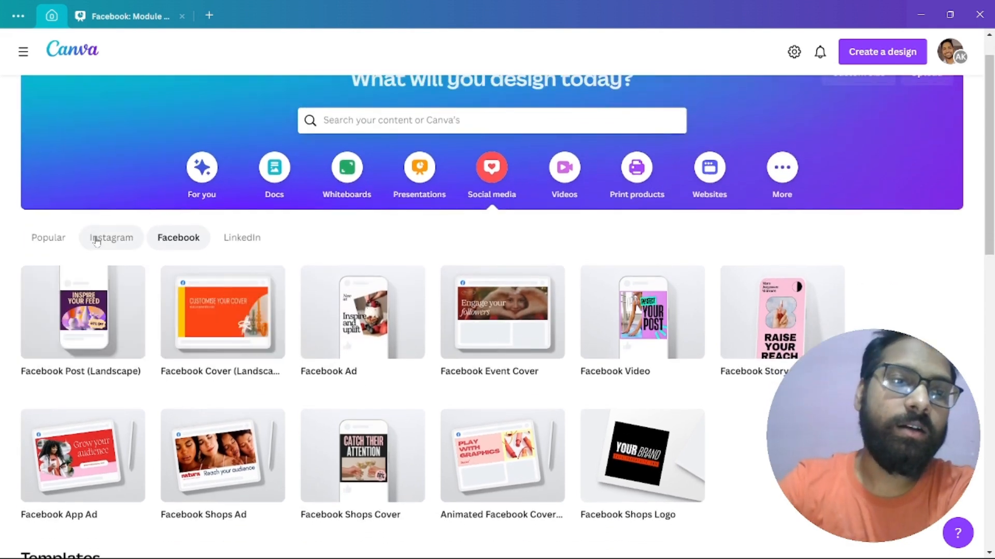
click(50, 239)
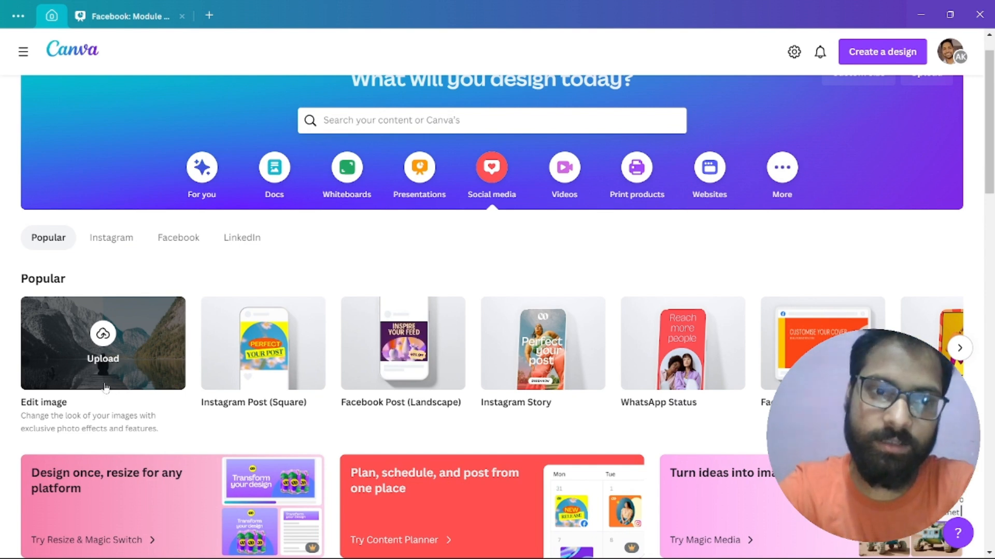
click(110, 238)
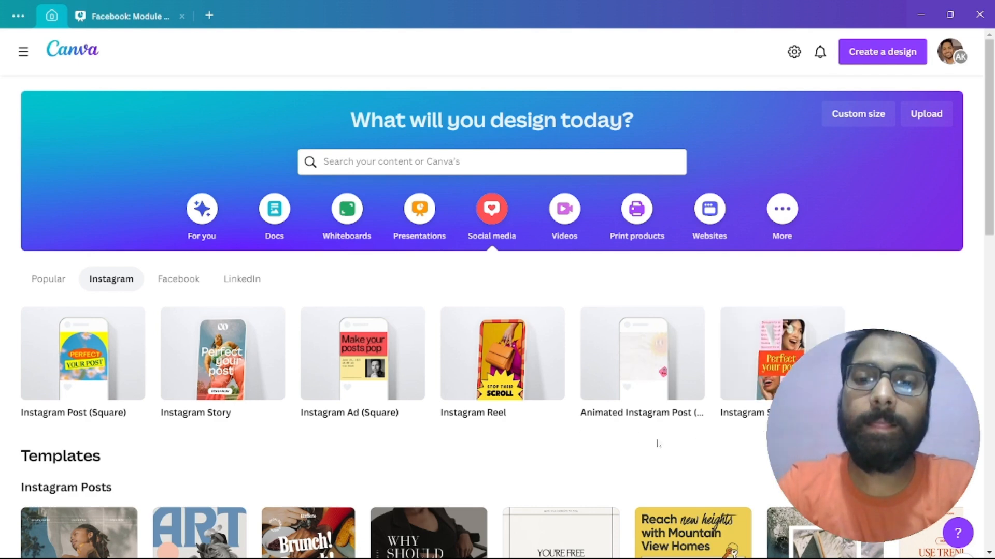
View the Instagram Reel template collection and return to the home page.
scroll(655, 442, down, 1)
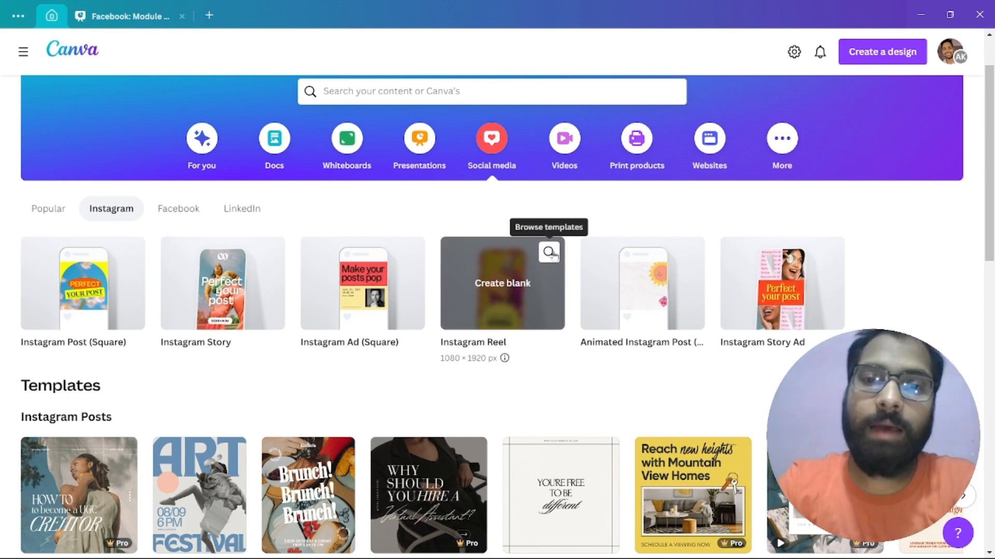
click(549, 253)
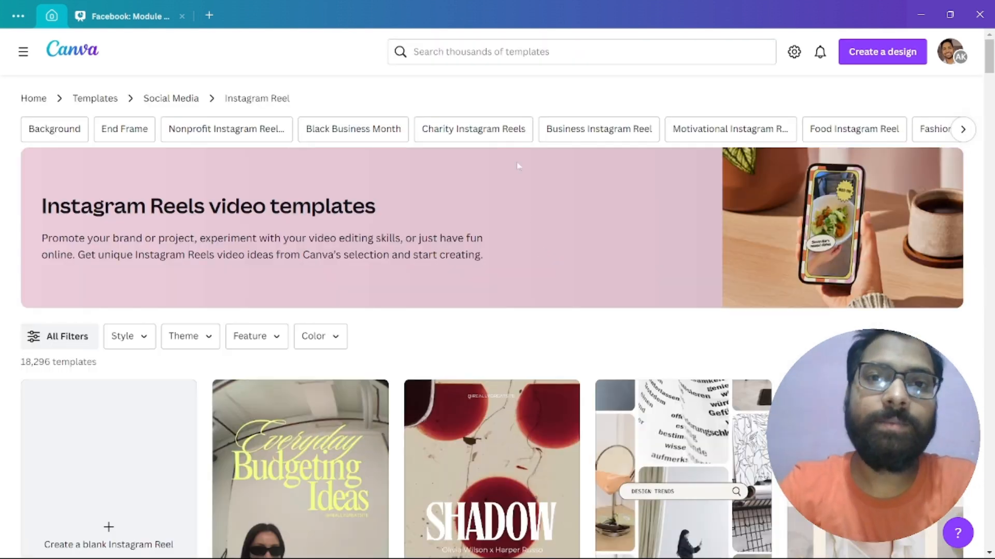
click(36, 100)
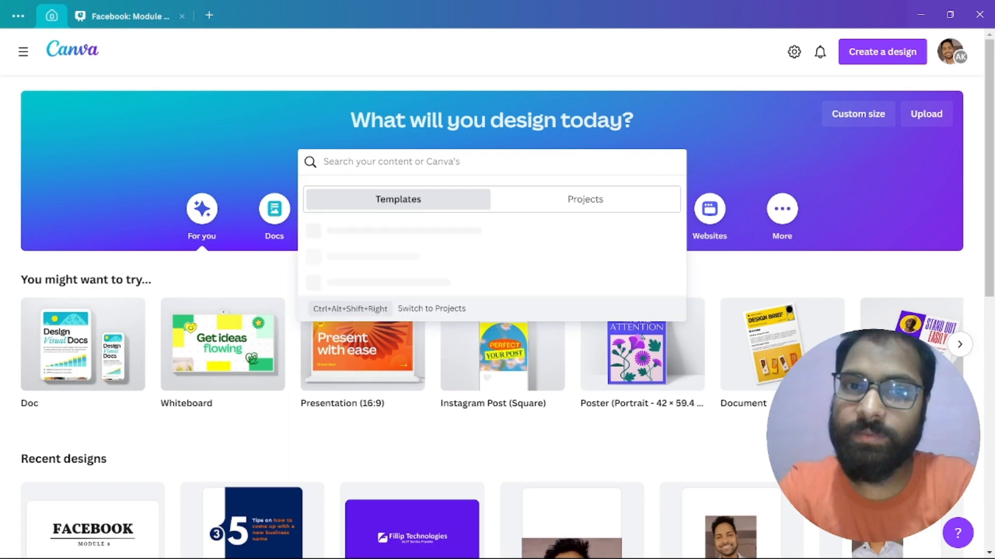
click(248, 123)
Open the social media category and look through its Instagram, Facebook and LinkedIn design types.
scroll(487, 279, down, 1)
scroll(487, 279, up, 1)
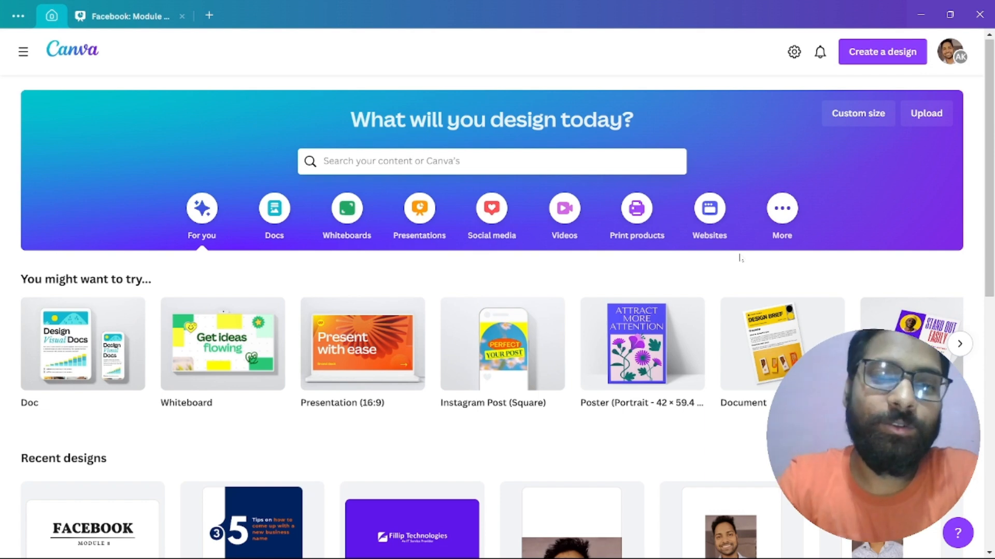
scroll(706, 434, down, 1)
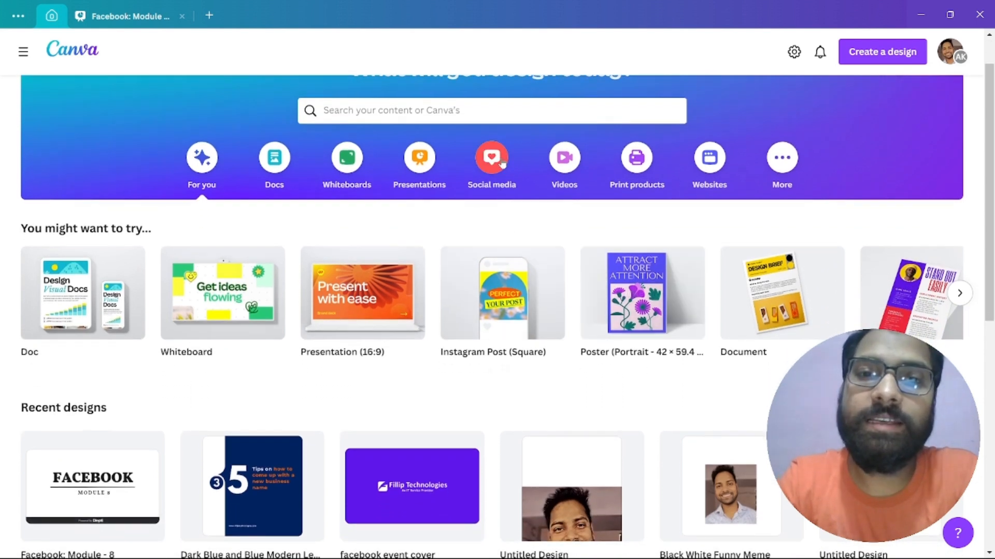
click(502, 165)
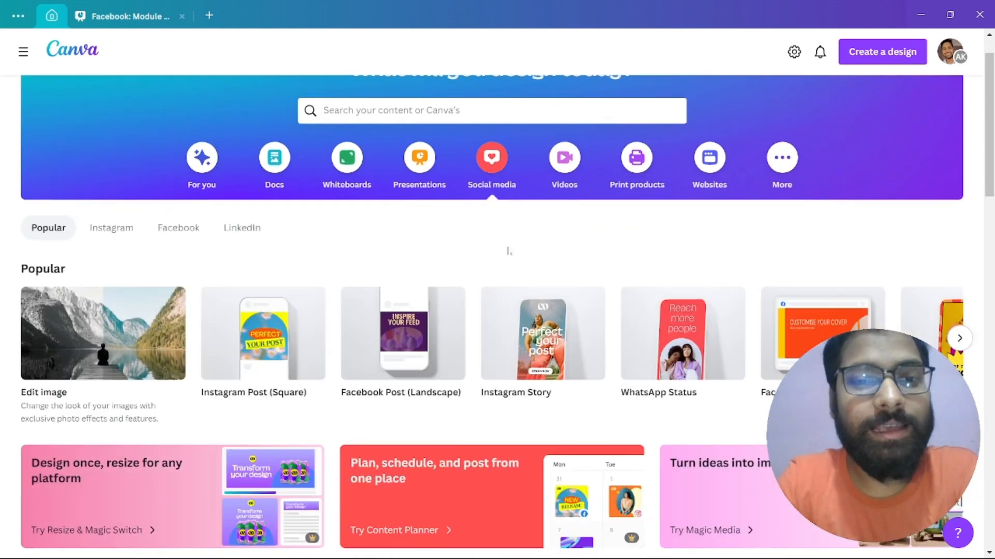
scroll(504, 365, down, 5)
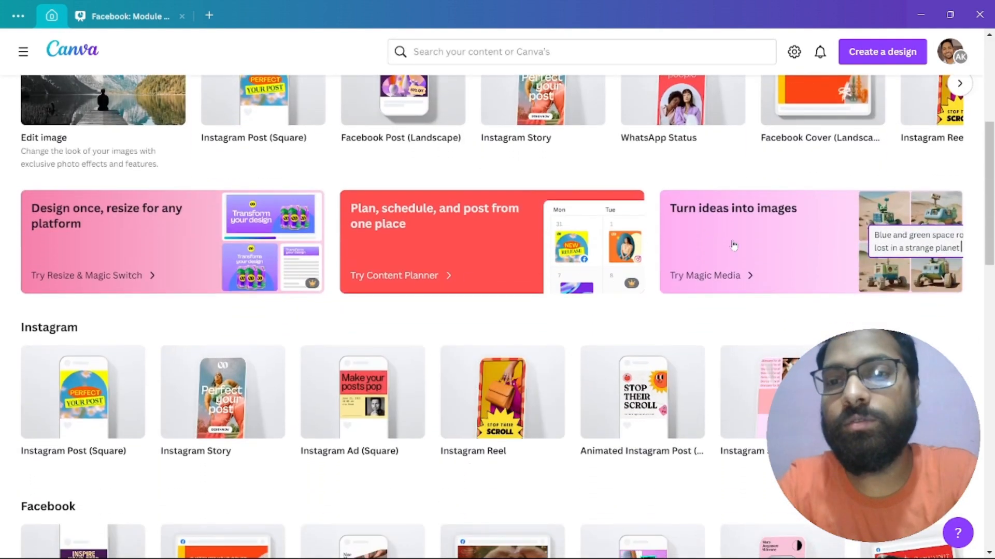
scroll(733, 245, down, 4)
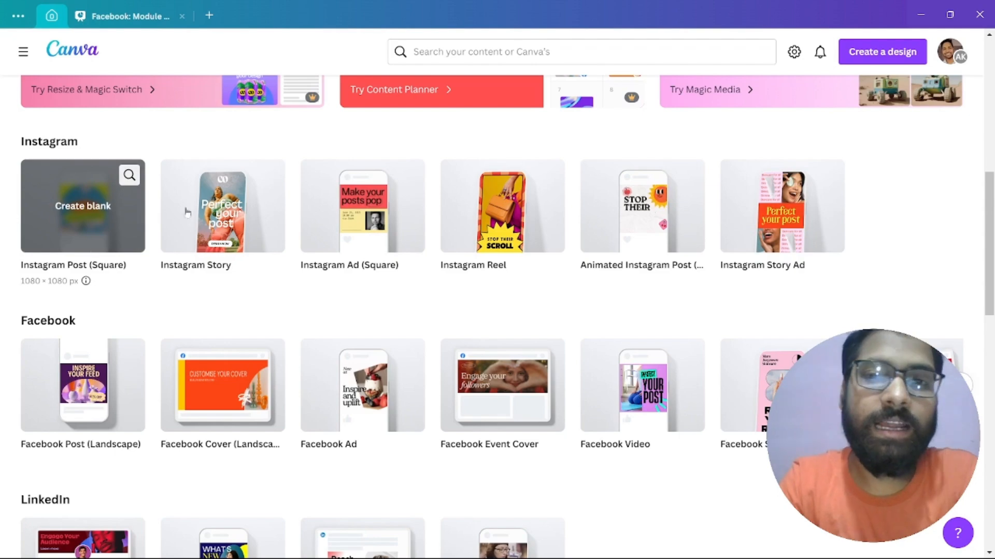
scroll(363, 383, down, 4)
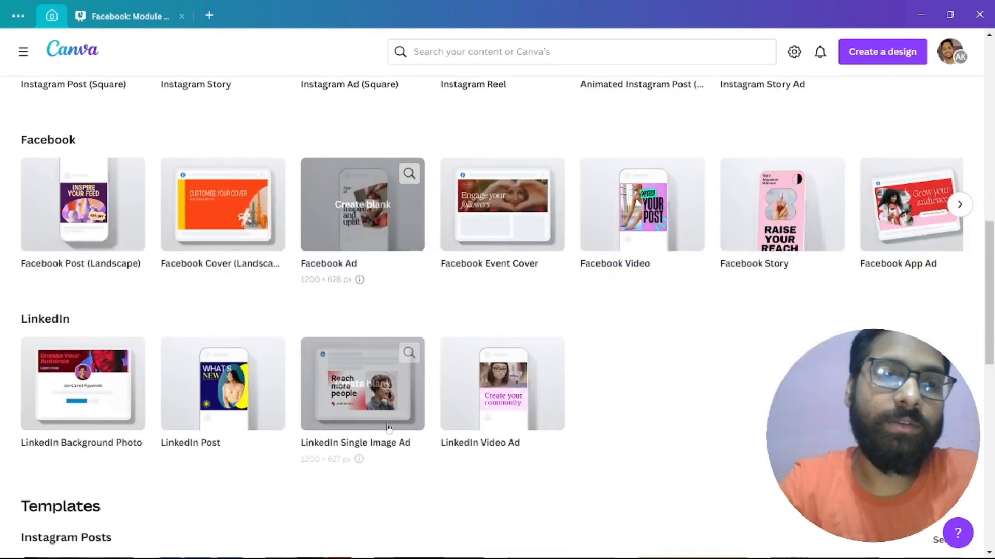
scroll(515, 400, up, 12)
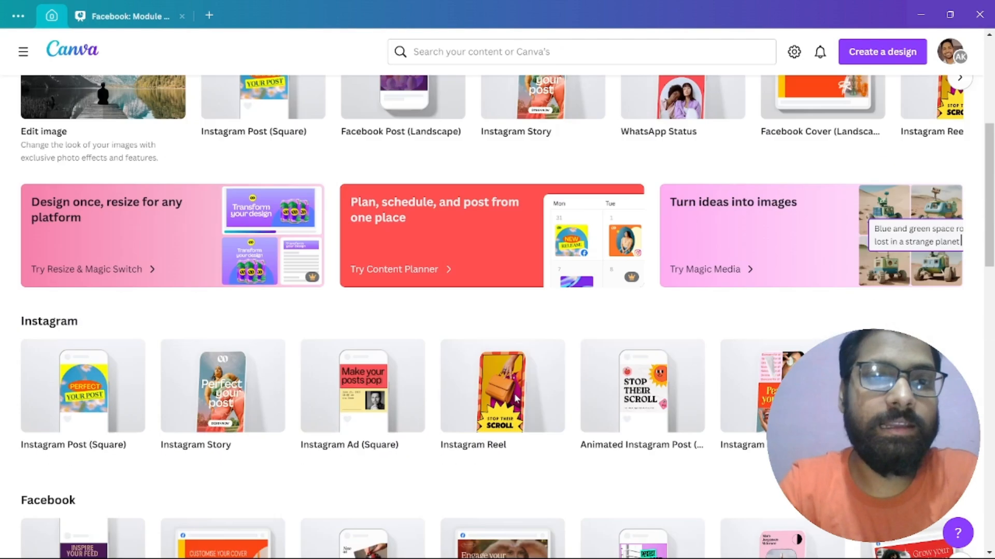
scroll(301, 228, up, 3)
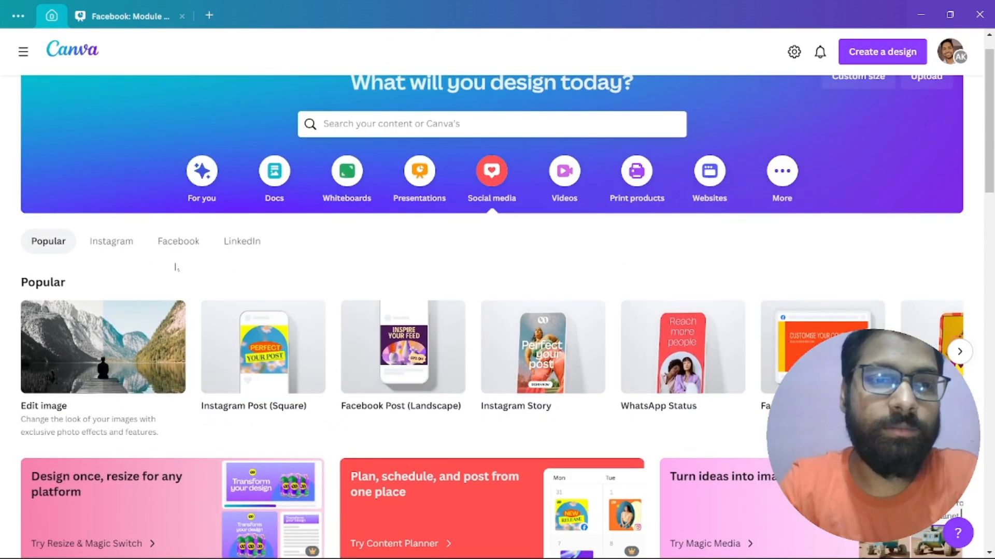
Open the Instagram category and examine its template rows for posts, stories, ads and reels.
click(123, 247)
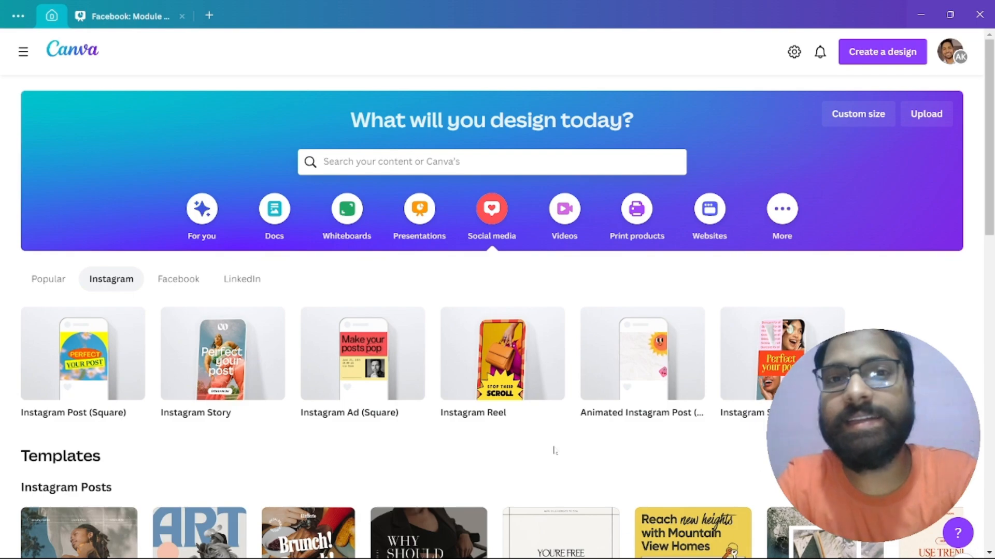
scroll(554, 451, down, 10)
scroll(554, 450, up, 2)
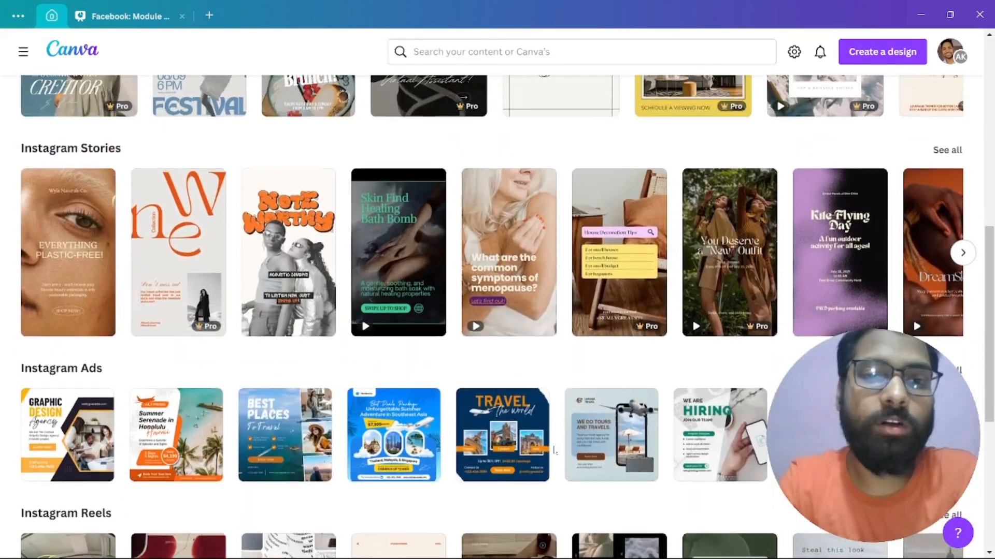
scroll(554, 449, down, 3)
scroll(788, 290, right, 10)
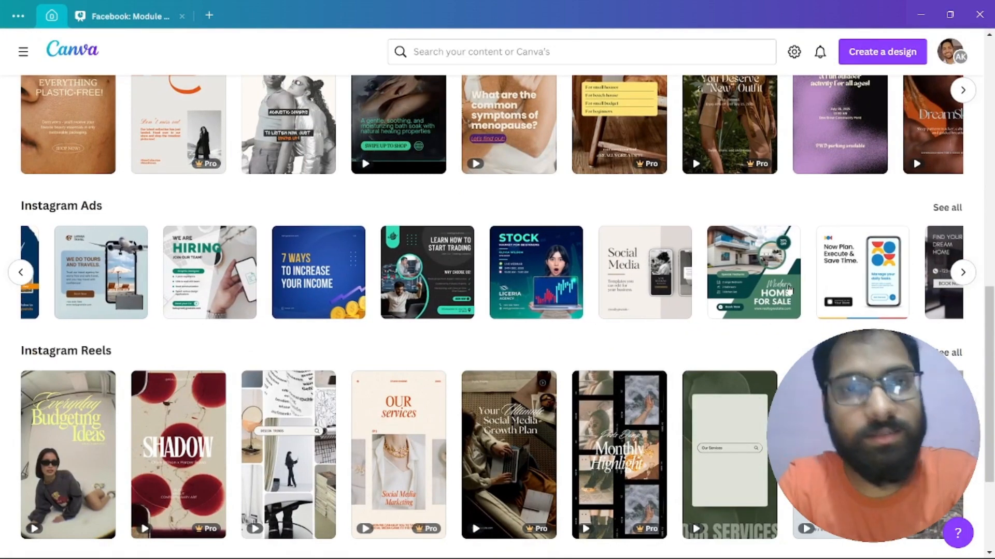
scroll(788, 289, down, 3)
scroll(789, 290, up, 12)
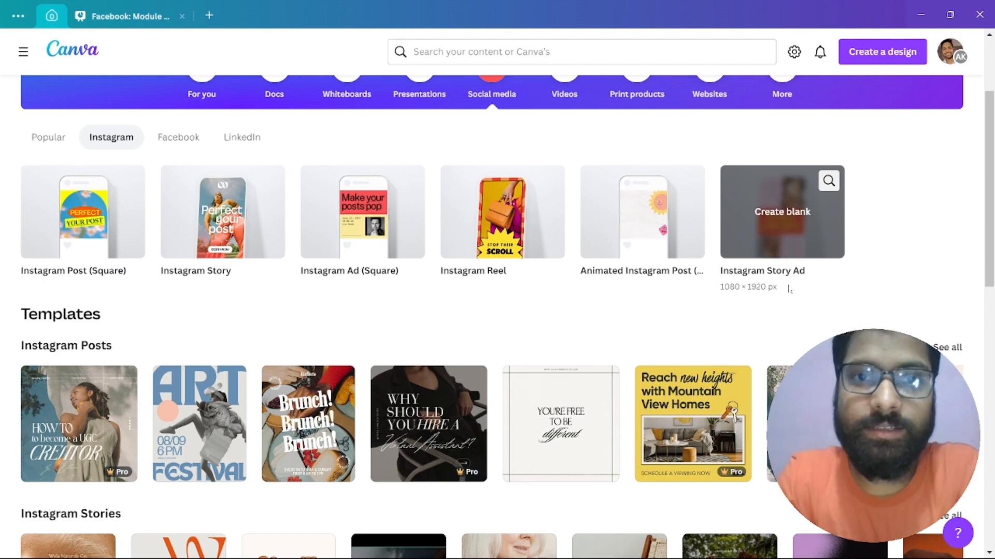
scroll(788, 289, up, 3)
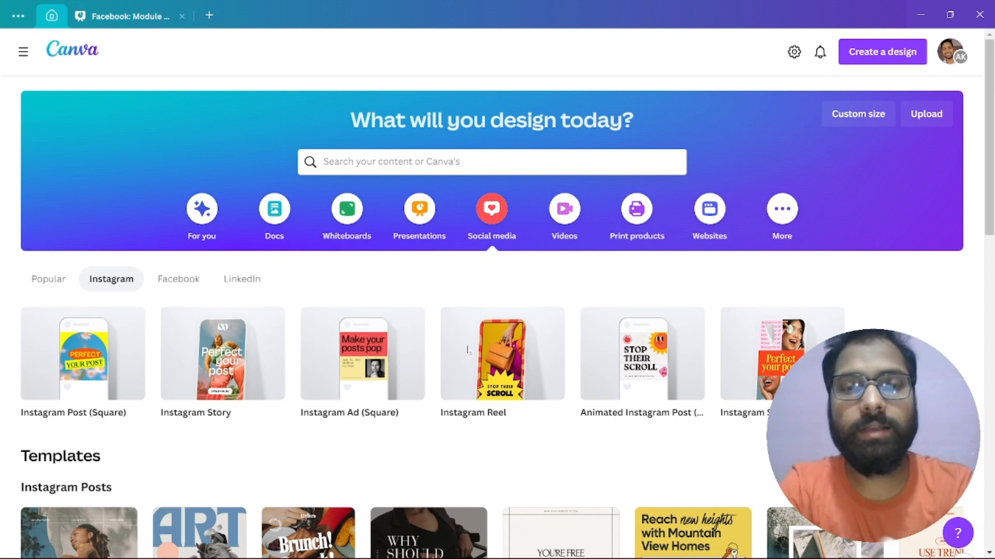
Create a blank Instagram Reel design at 1080 × 1920 px.
click(862, 125)
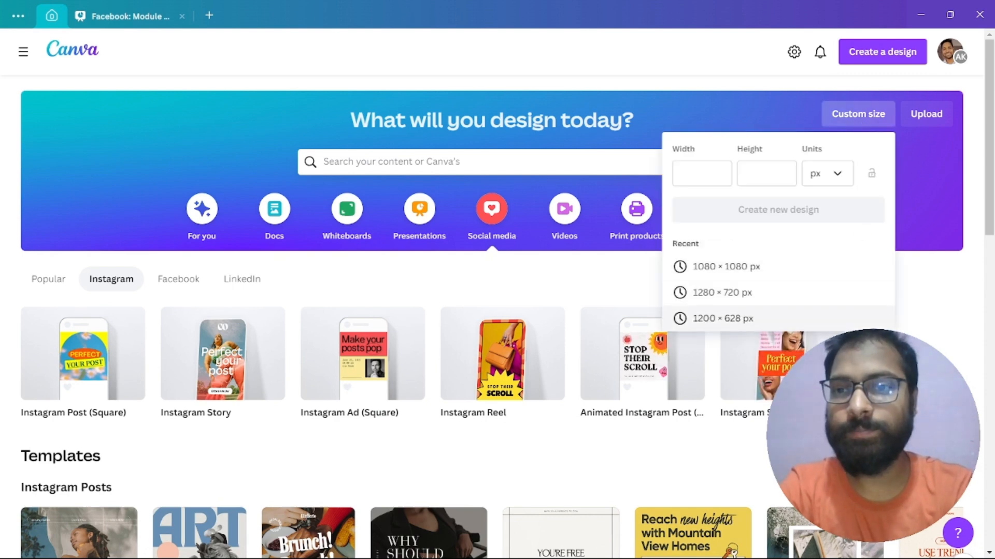
mouse_move(370, 363)
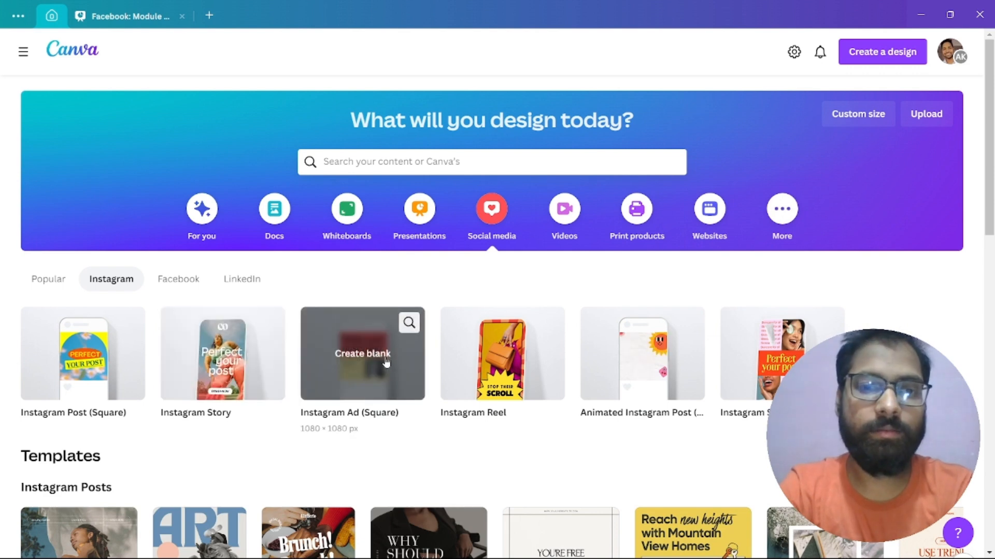
click(502, 355)
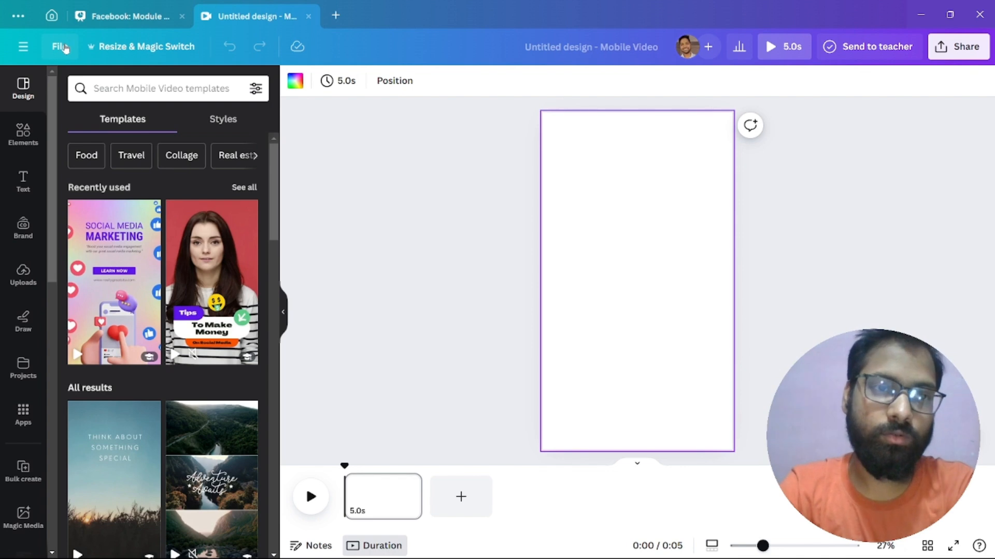
Turn on the rulers and guides for the blank design.
click(61, 47)
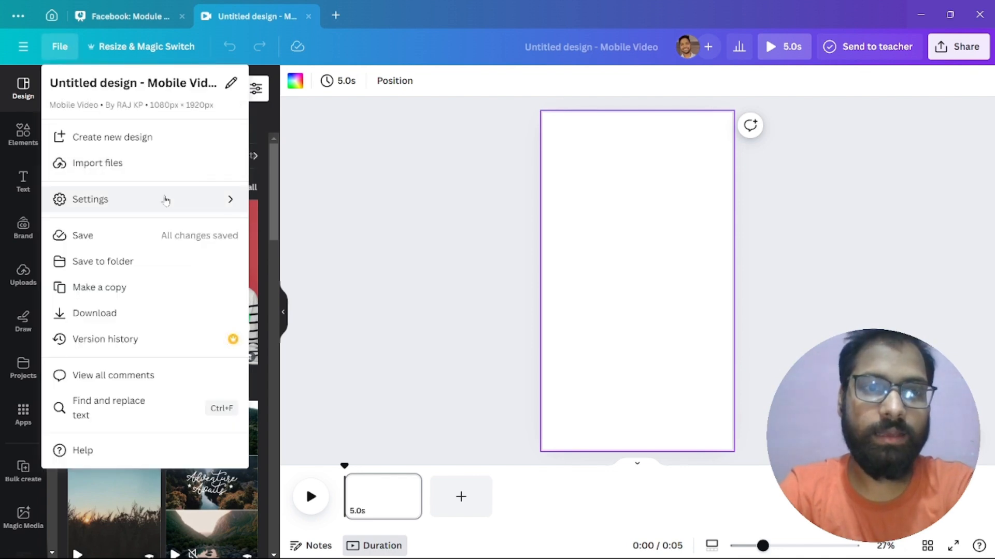
mouse_move(226, 198)
click(278, 200)
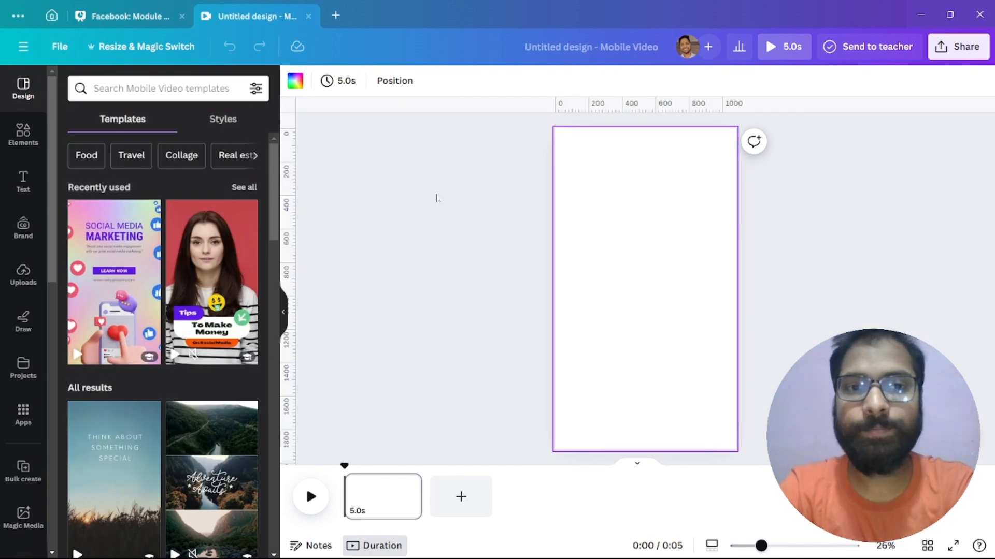
Place horizontal guides at 108 and 1812 px and vertical guides along the left margin and at 972 px.
drag(356, 108, 365, 149)
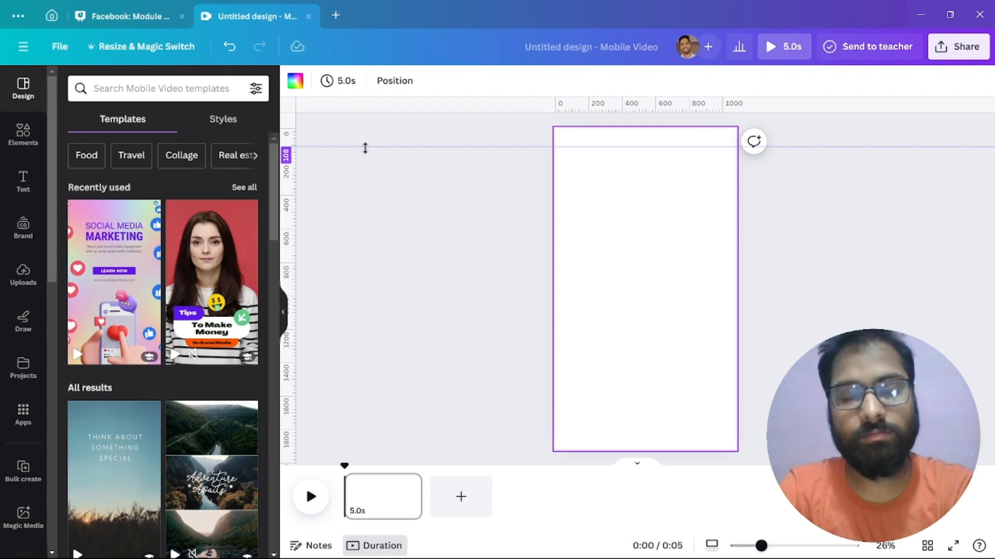
drag(365, 149, 368, 148)
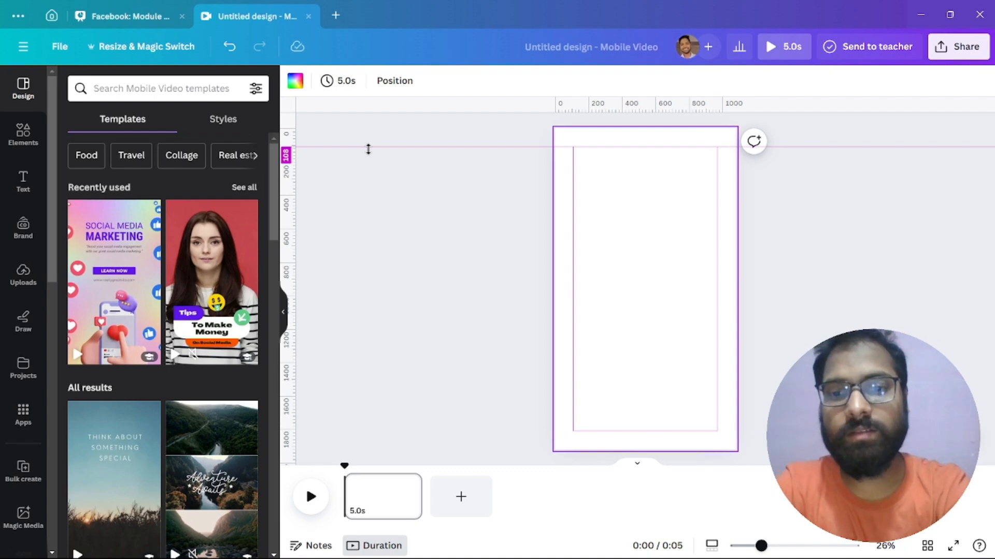
drag(368, 148, 366, 148)
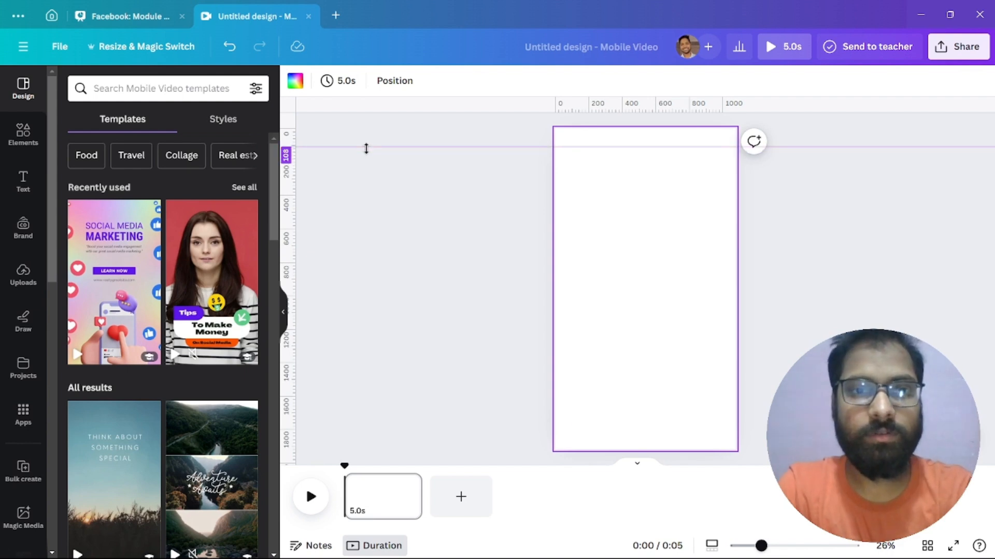
drag(341, 110, 359, 432)
drag(294, 280, 571, 295)
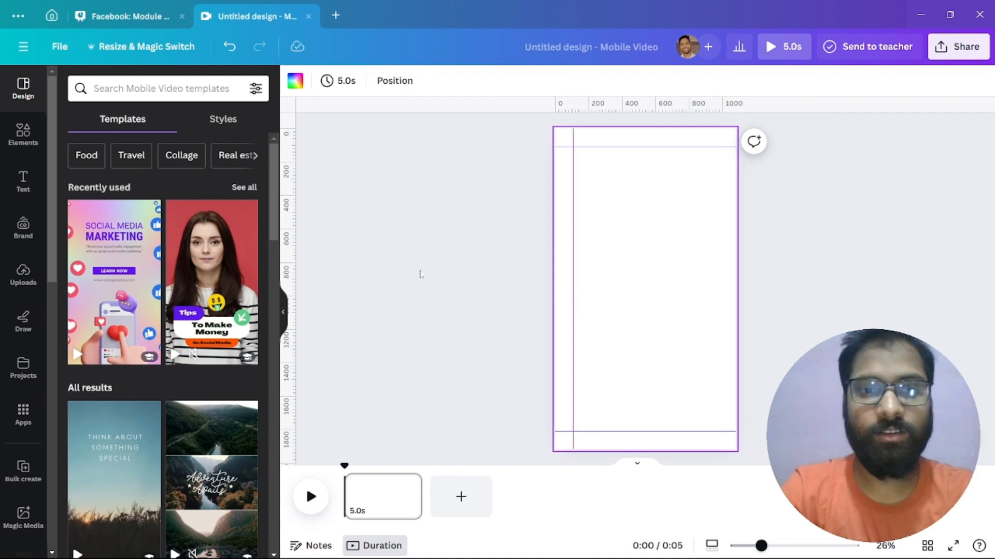
drag(293, 229, 717, 247)
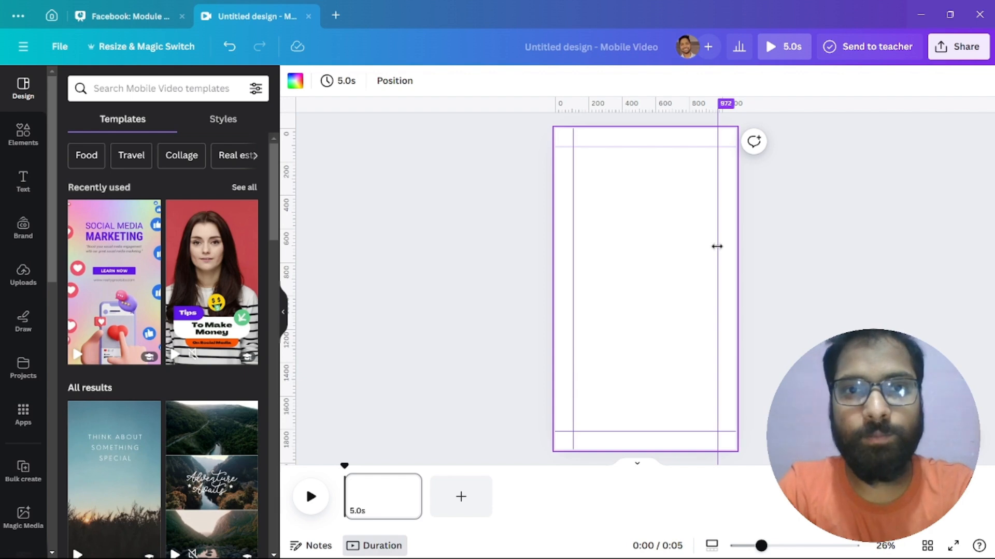
Add a square from the shape elements to the page.
click(390, 281)
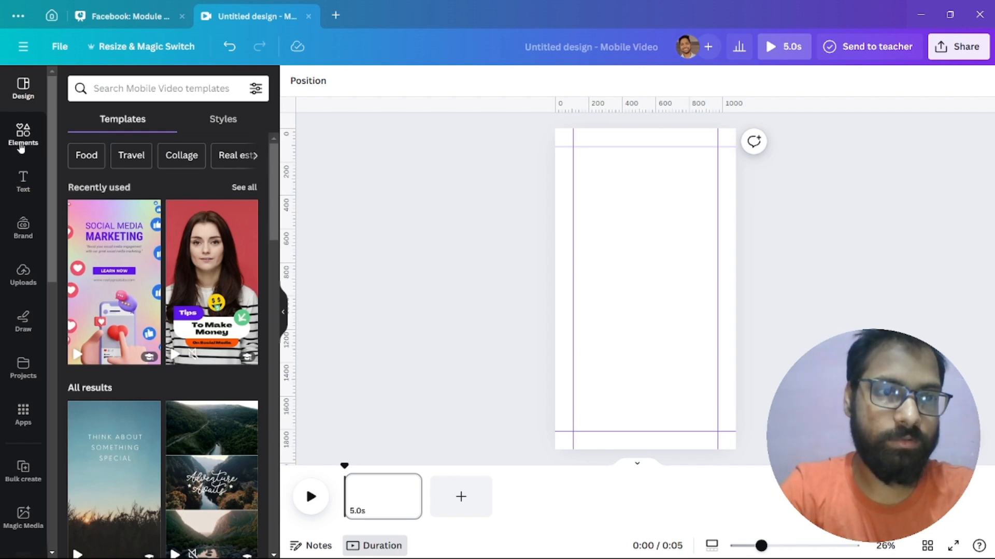
click(20, 148)
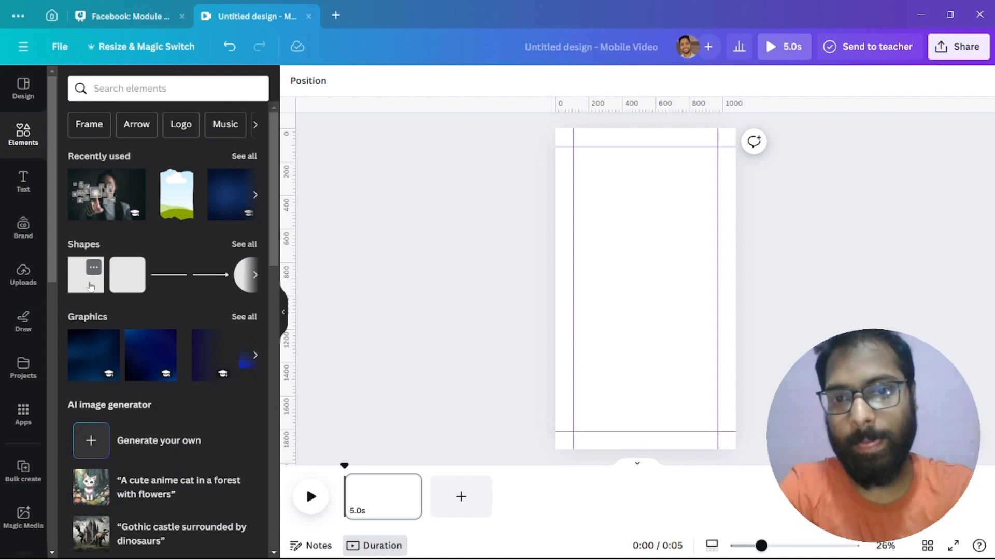
click(99, 277)
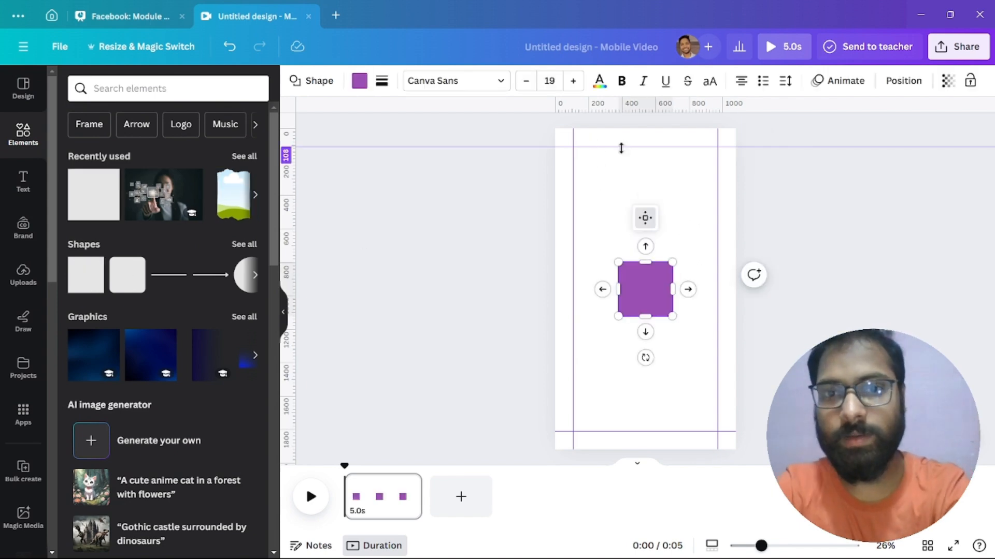
Remove both horizontal and both vertical guides from the page.
drag(621, 148, 620, 105)
drag(573, 182, 473, 188)
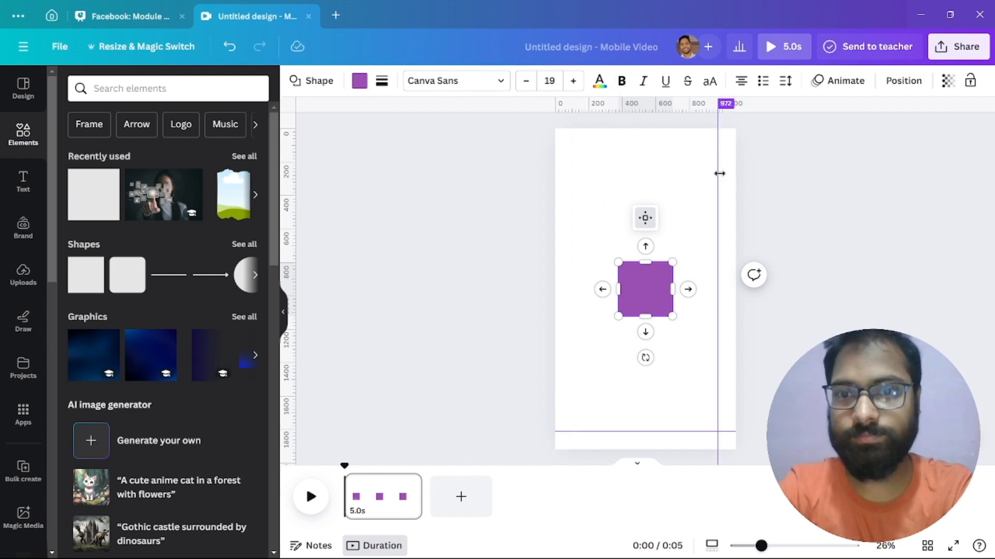
drag(719, 173, 992, 173)
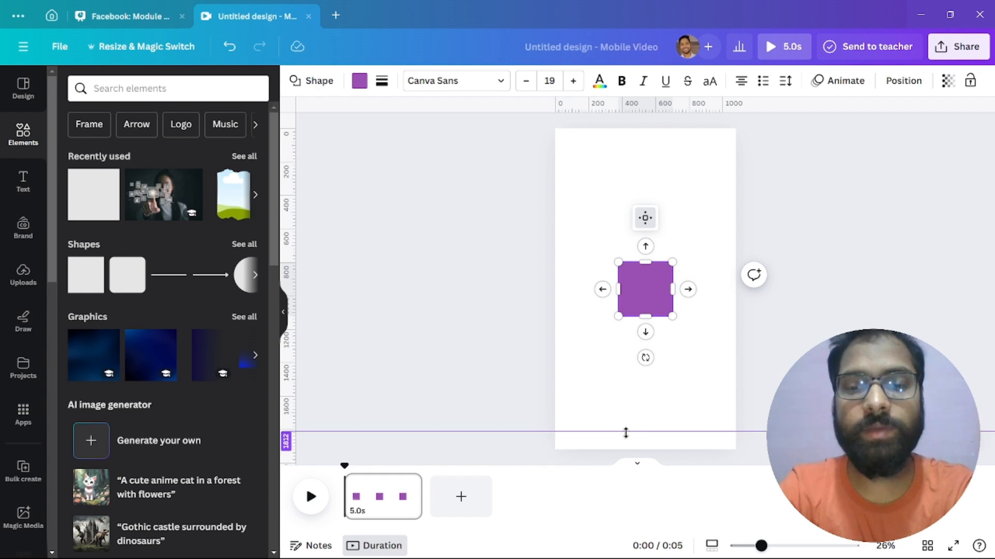
drag(629, 433, 689, 78)
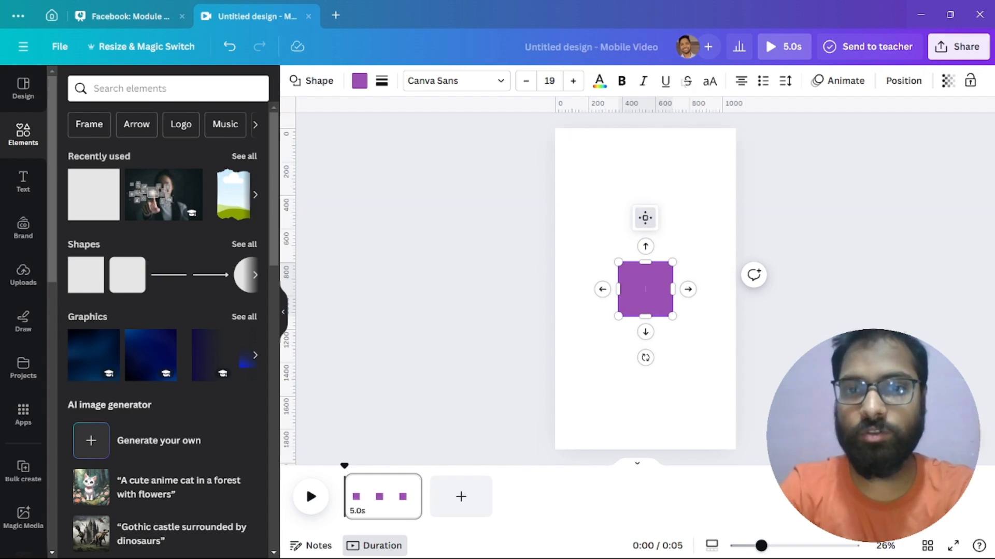
Enlarge the purple square into a tall rectangle that leaves an even margin of about 108 px on every page side.
click(675, 325)
click(646, 312)
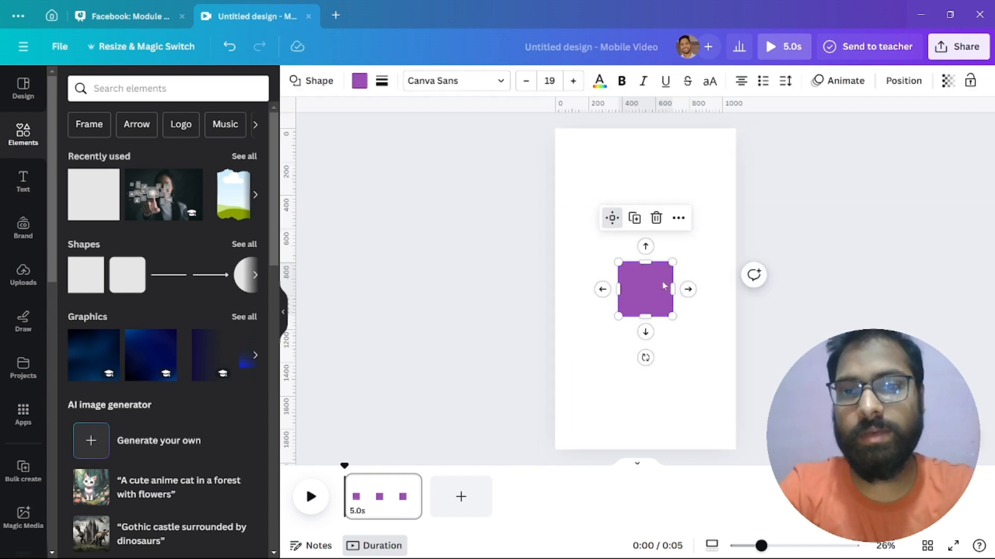
drag(674, 258, 719, 208)
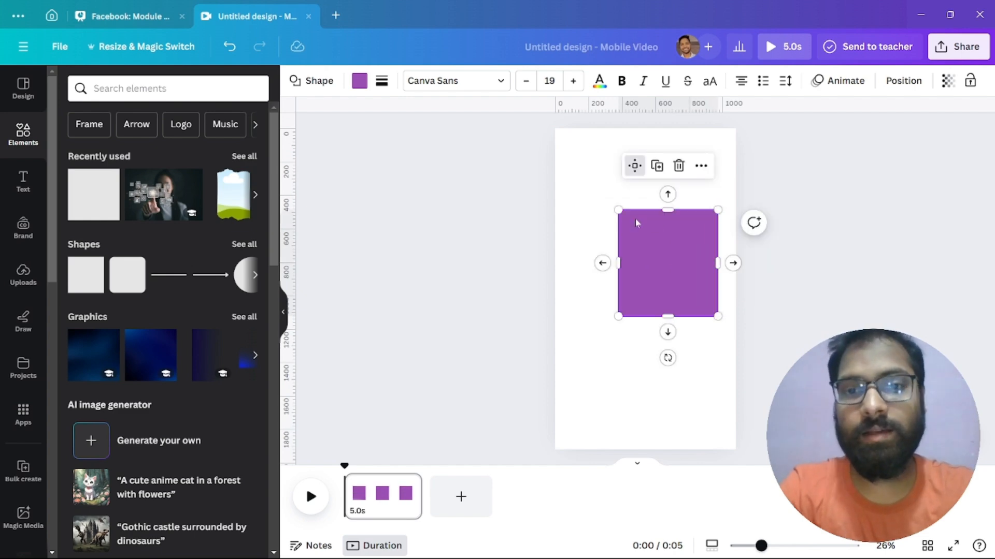
drag(617, 208, 611, 204)
drag(580, 171, 573, 162)
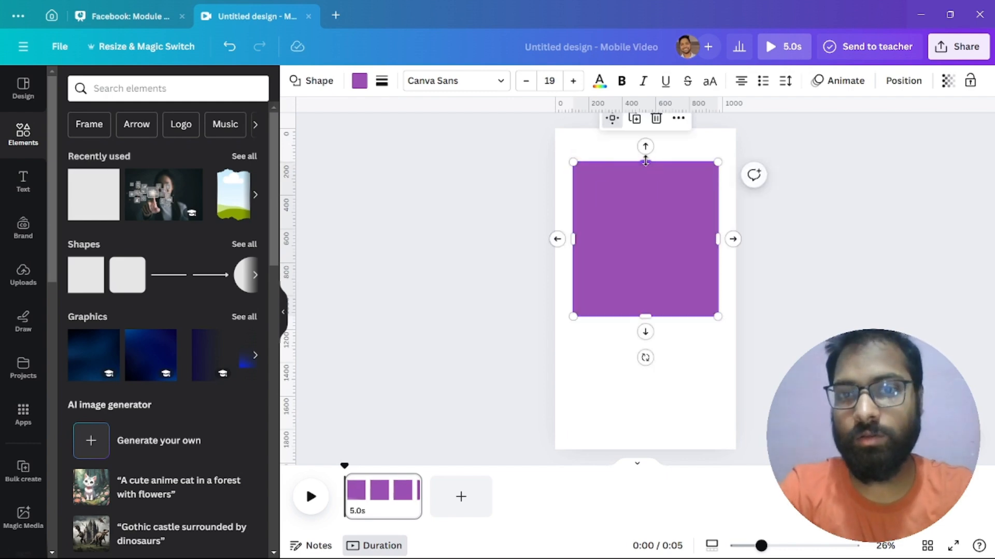
drag(644, 161, 646, 149)
drag(646, 317, 654, 430)
click(511, 377)
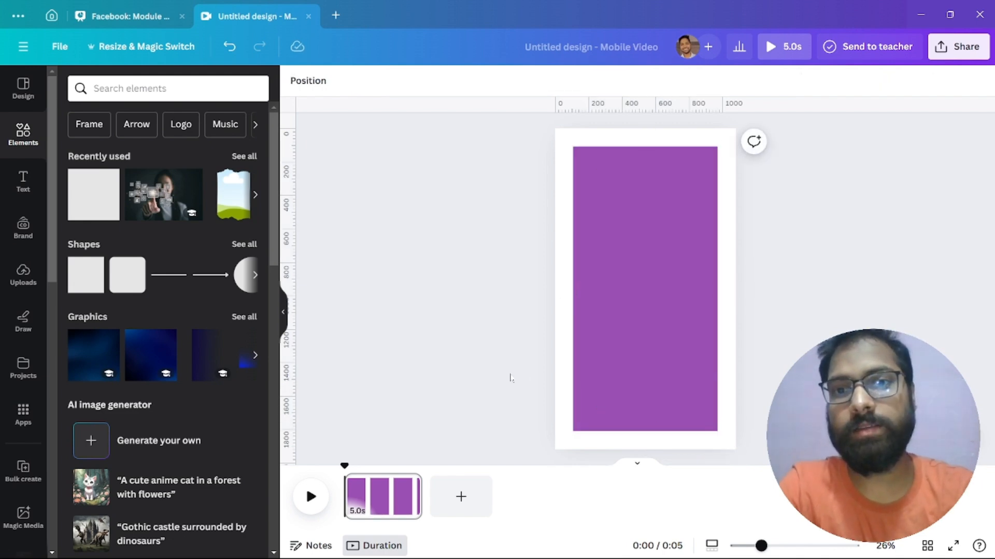
Remove the rectangle's fill and give it a solid border with a weight of 1.
click(702, 309)
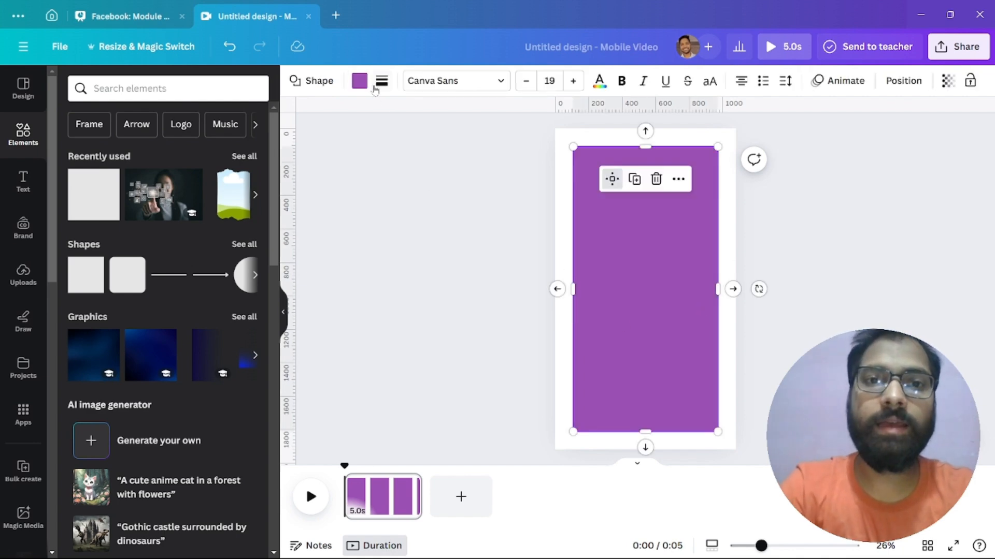
click(360, 83)
click(105, 159)
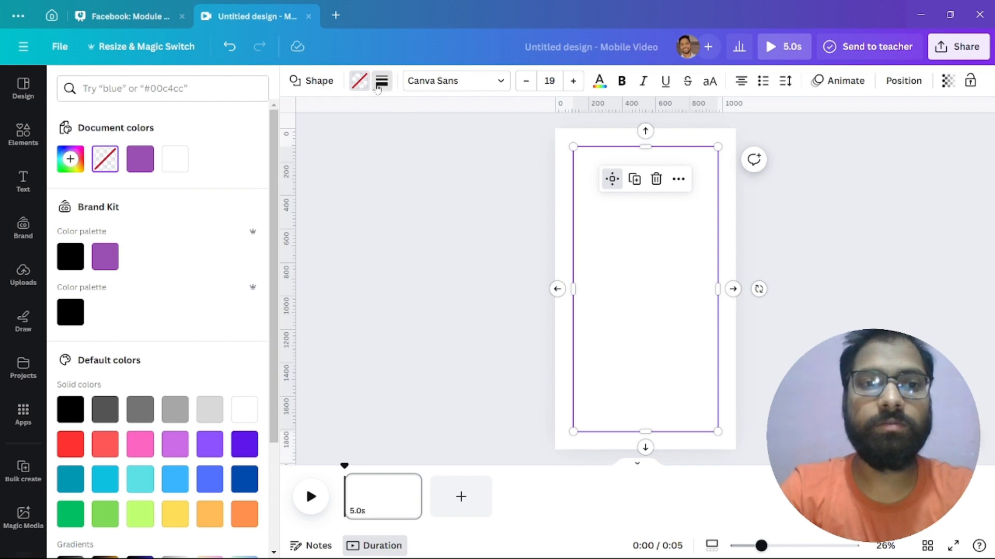
click(377, 88)
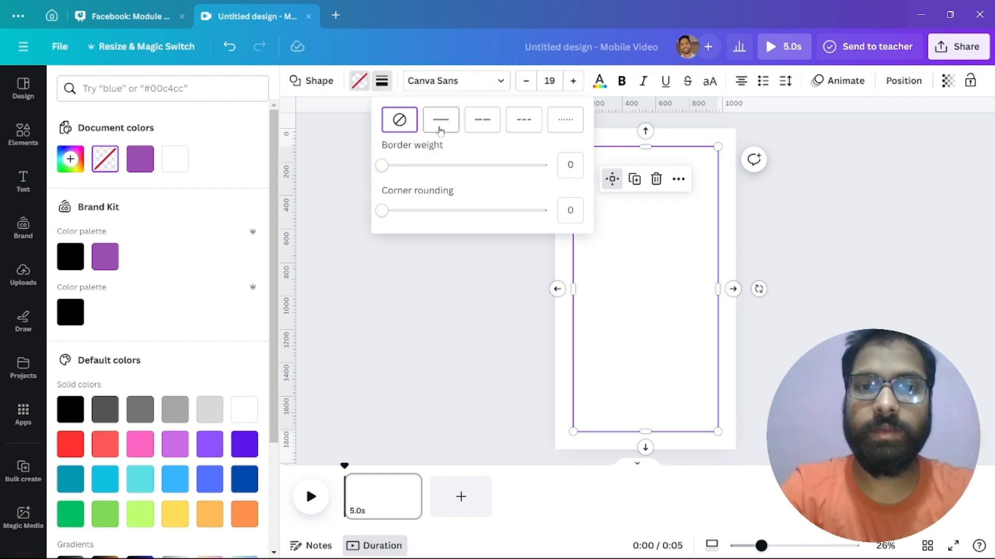
click(440, 130)
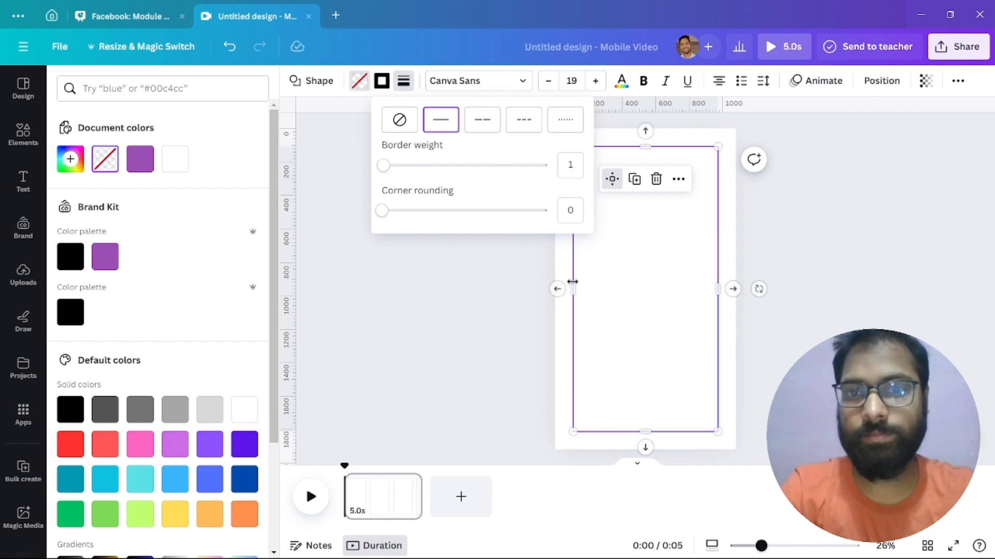
click(540, 339)
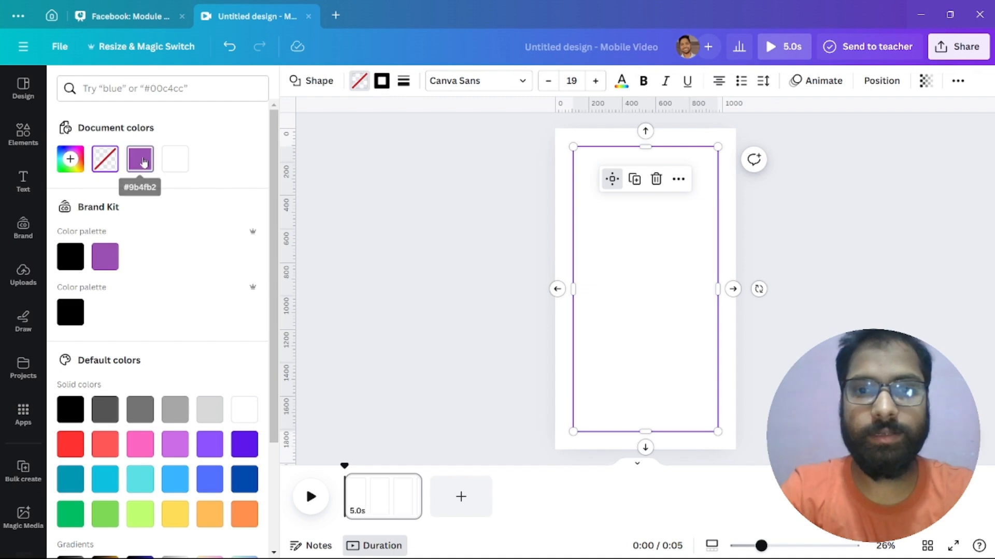
Recolour the rectangle's border with the coral red from the default solid colors, keeping the shape unfilled.
click(140, 158)
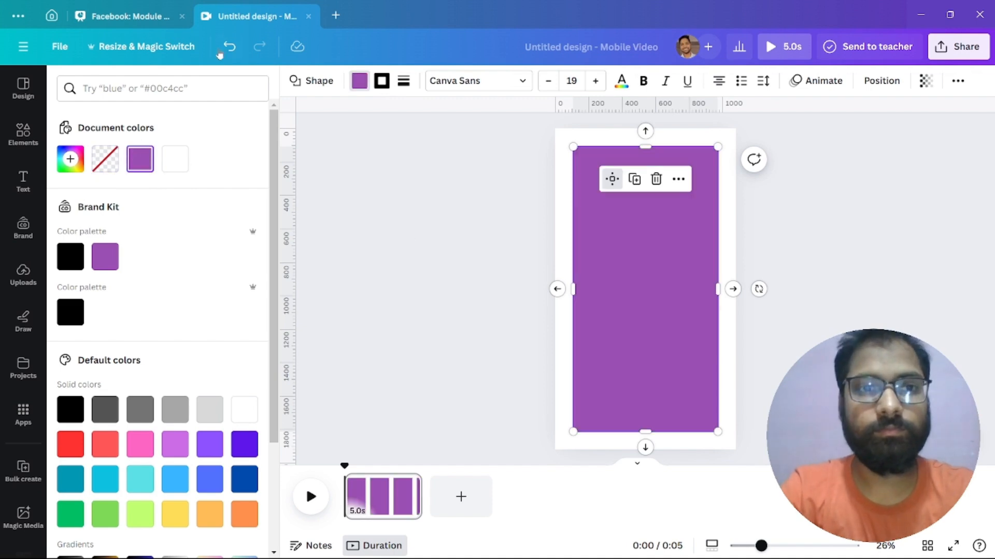
click(229, 46)
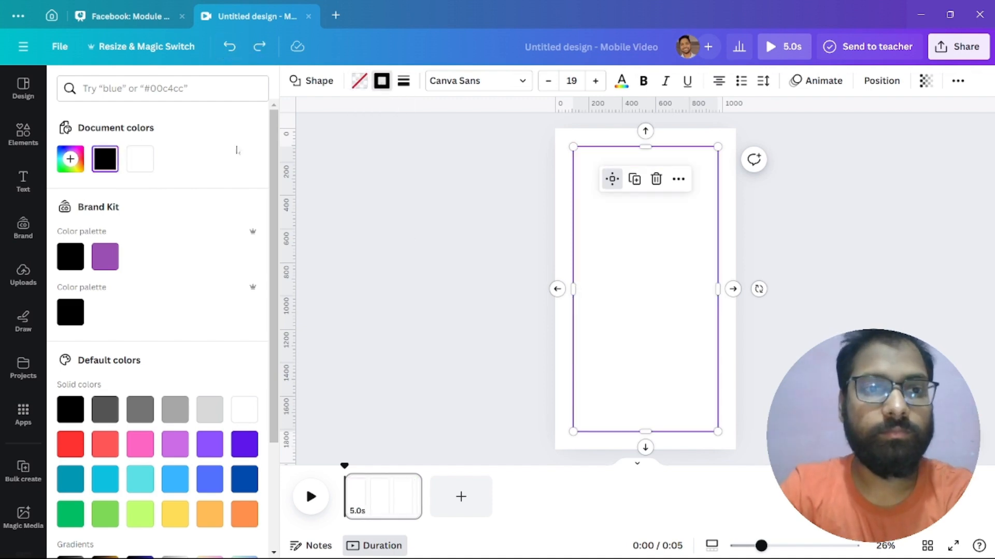
click(105, 259)
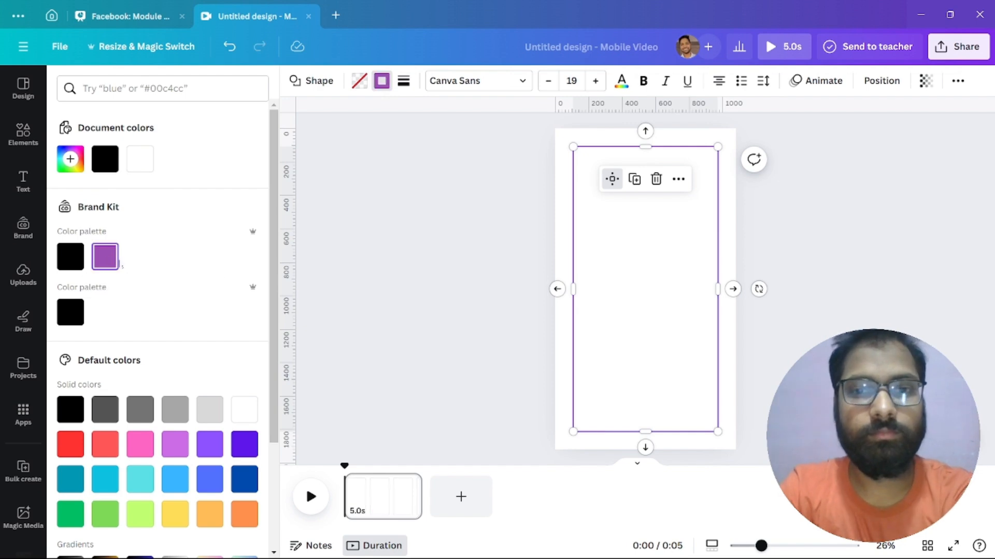
click(108, 445)
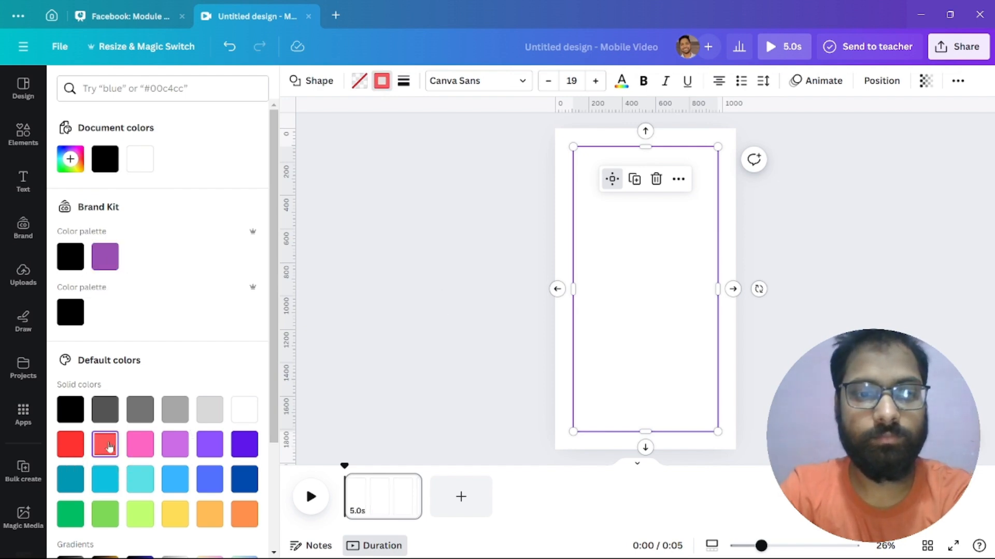
click(485, 374)
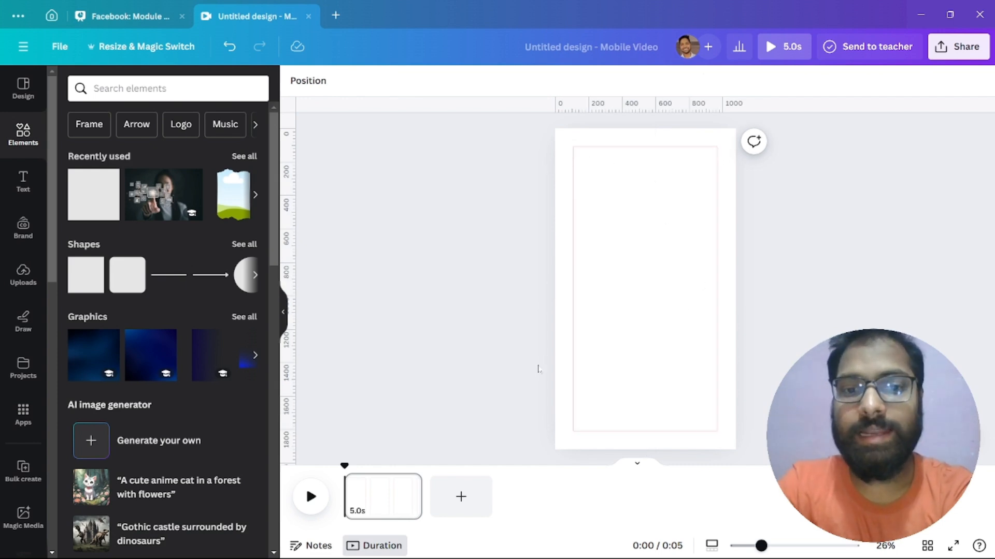
Try freehand red marker strokes across the edges of the frame with the Draw tool, and undo them.
click(28, 331)
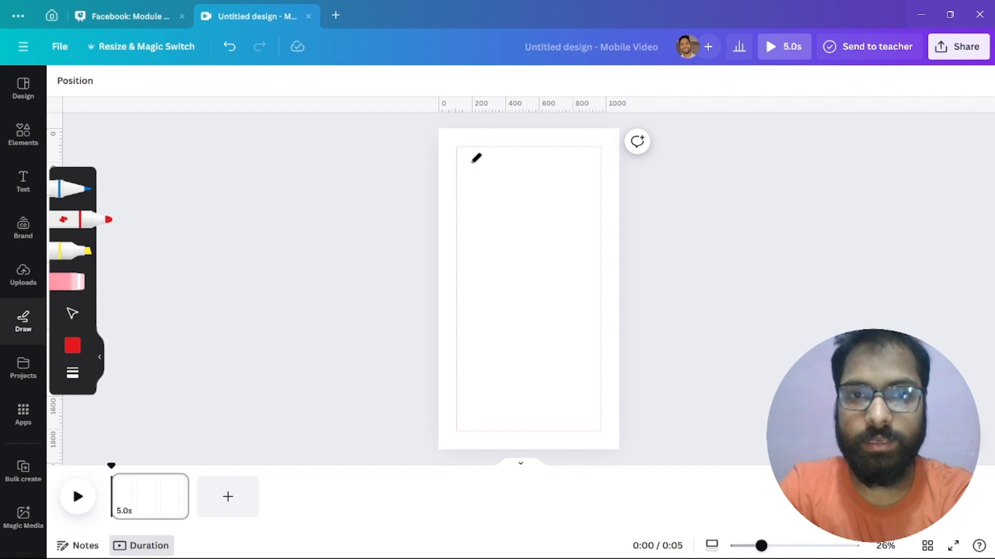
mouse_move(470, 158)
mouse_down()
mouse_move(525, 138)
mouse_move(527, 169)
mouse_move(585, 93)
mouse_move(578, 177)
mouse_move(617, 162)
mouse_move(596, 200)
mouse_move(607, 214)
mouse_move(595, 266)
mouse_move(607, 279)
mouse_move(595, 372)
mouse_up()
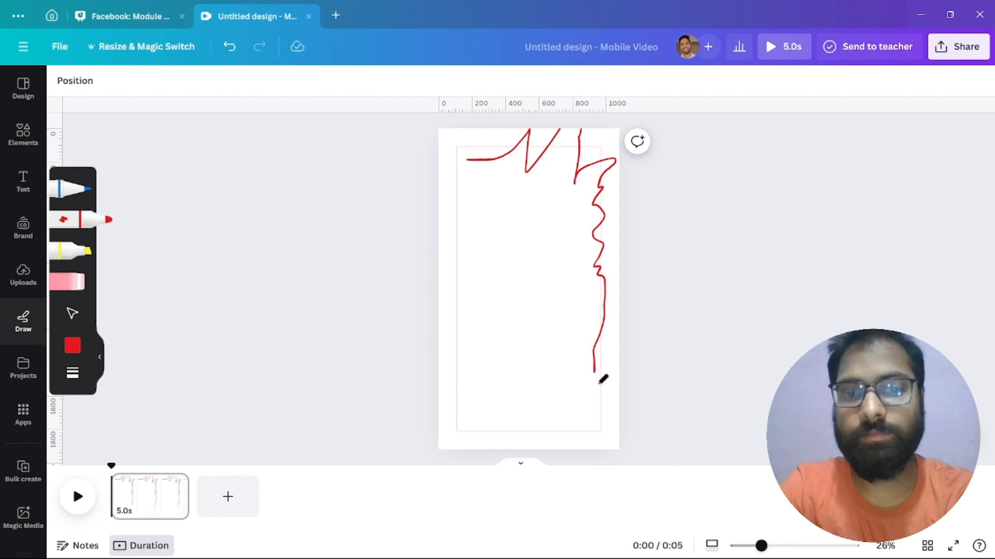
mouse_move(553, 435)
mouse_down()
mouse_move(531, 416)
mouse_move(518, 458)
mouse_move(513, 438)
mouse_move(444, 396)
mouse_move(511, 360)
mouse_move(453, 351)
mouse_move(553, 300)
mouse_move(437, 297)
mouse_move(493, 262)
mouse_move(470, 224)
mouse_move(431, 227)
mouse_move(513, 155)
mouse_move(482, 130)
mouse_up()
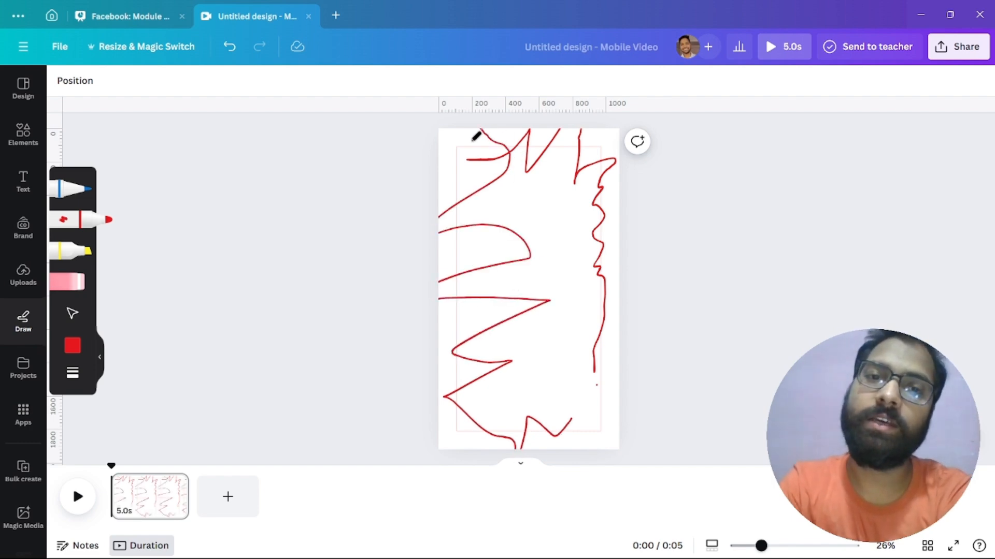
click(229, 46)
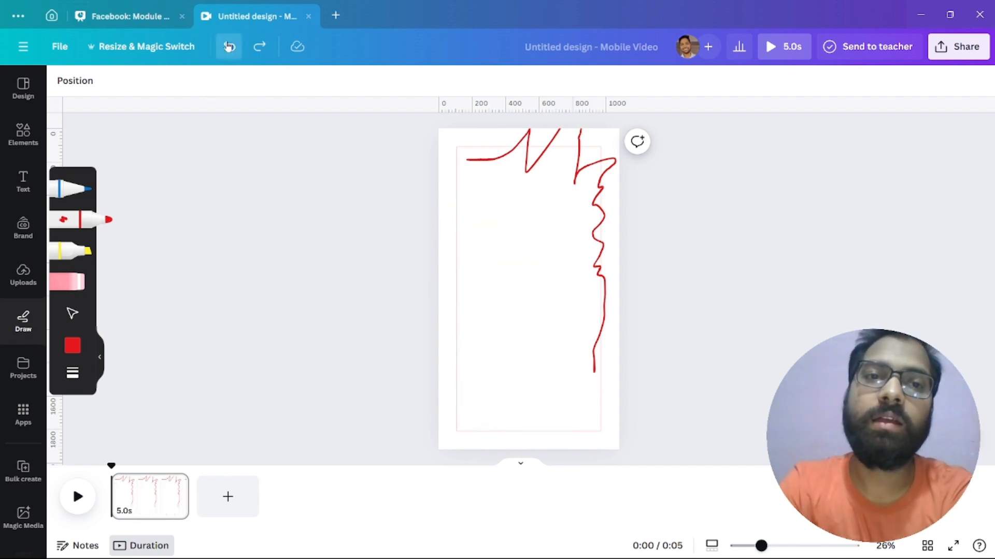
click(228, 46)
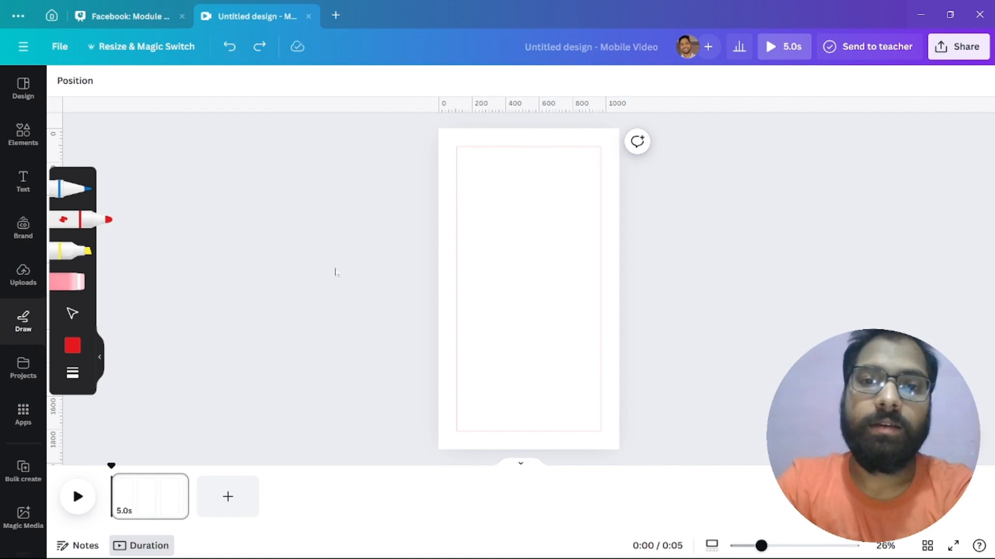
Shade parts of all four margins outside the frame with the red marker and scribble a large circle inside it.
mouse_move(464, 441)
mouse_down()
mouse_move(566, 452)
mouse_move(609, 447)
mouse_move(511, 444)
mouse_move(607, 439)
mouse_move(462, 444)
mouse_move(604, 445)
mouse_move(498, 445)
mouse_move(533, 471)
mouse_up()
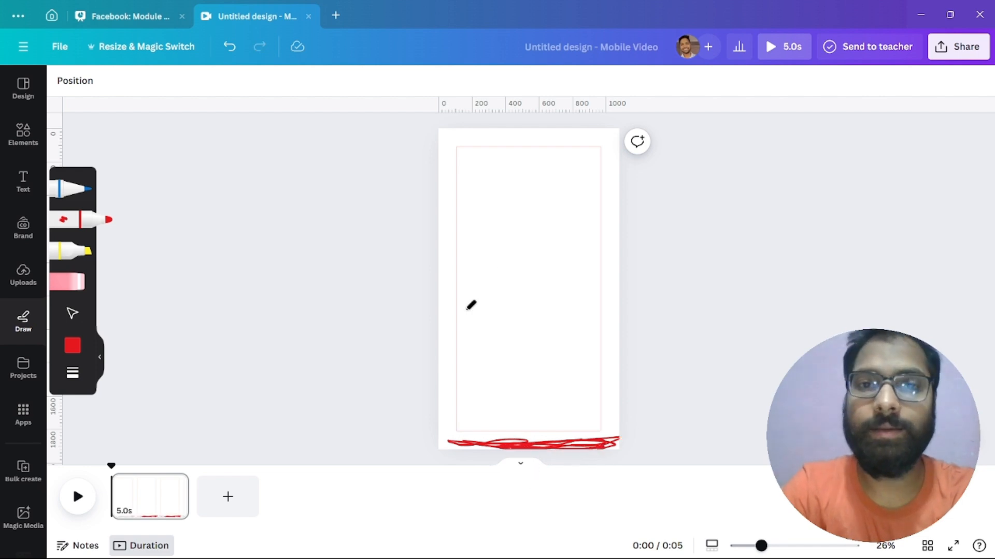
mouse_move(473, 138)
mouse_down()
mouse_move(628, 121)
mouse_move(476, 145)
mouse_move(598, 131)
mouse_move(585, 138)
mouse_move(572, 134)
mouse_move(606, 123)
mouse_up()
mouse_move(447, 191)
mouse_down()
mouse_move(450, 268)
mouse_move(438, 239)
mouse_move(445, 180)
mouse_move(443, 229)
mouse_up()
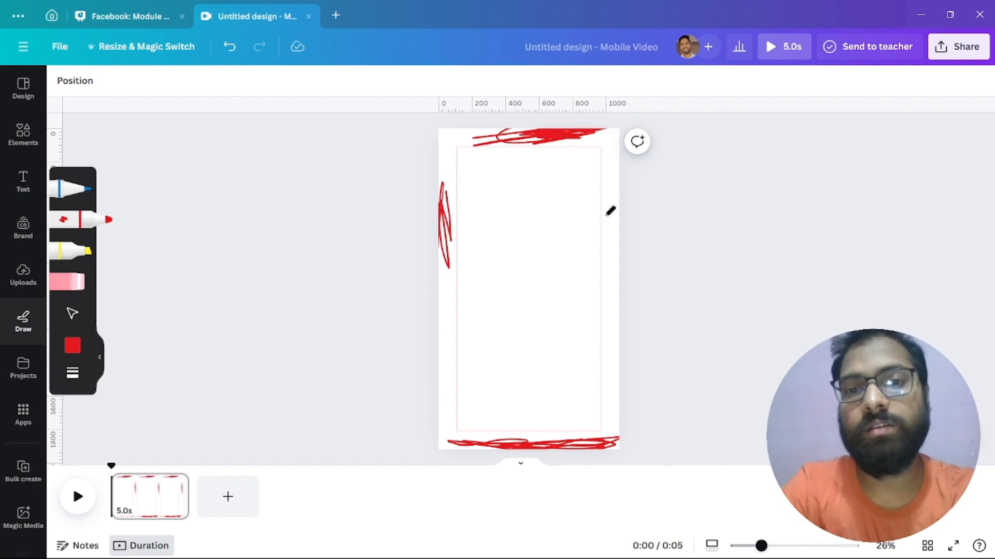
mouse_move(618, 206)
mouse_down()
mouse_move(621, 259)
mouse_move(613, 208)
mouse_move(629, 220)
mouse_move(624, 233)
mouse_up()
mouse_move(528, 187)
mouse_down()
mouse_move(520, 287)
mouse_move(577, 229)
mouse_move(498, 208)
mouse_move(499, 310)
mouse_move(591, 281)
mouse_move(536, 184)
mouse_move(478, 289)
mouse_move(565, 344)
mouse_move(570, 235)
mouse_move(470, 232)
mouse_move(523, 320)
mouse_move(556, 220)
mouse_move(471, 270)
mouse_move(552, 321)
mouse_move(534, 191)
mouse_move(493, 285)
mouse_move(572, 236)
mouse_move(472, 254)
mouse_move(545, 253)
mouse_move(469, 249)
mouse_move(581, 246)
mouse_move(507, 286)
mouse_move(551, 214)
mouse_move(534, 253)
mouse_up()
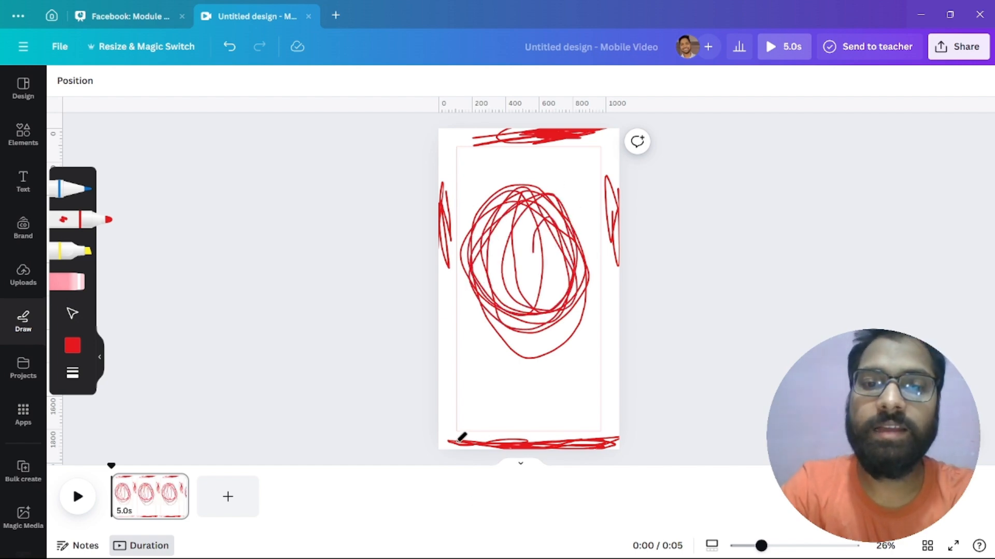
Extend the red marker strokes along the page margins and scribble more loops over the area inside the frame.
mouse_move(447, 439)
mouse_down()
mouse_move(604, 450)
mouse_move(626, 440)
mouse_move(448, 455)
mouse_move(430, 446)
mouse_move(465, 437)
mouse_move(525, 442)
mouse_up()
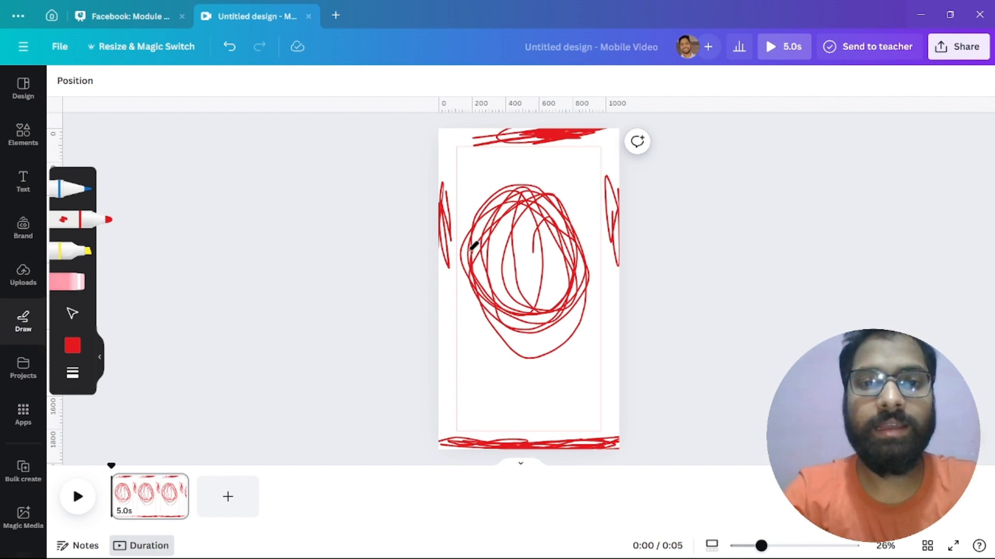
mouse_move(445, 133)
mouse_down()
mouse_move(613, 136)
mouse_move(461, 130)
mouse_move(437, 141)
mouse_move(447, 199)
mouse_move(447, 136)
mouse_move(452, 269)
mouse_move(442, 426)
mouse_up()
mouse_move(616, 177)
mouse_down()
mouse_move(636, 276)
mouse_move(619, 407)
mouse_up()
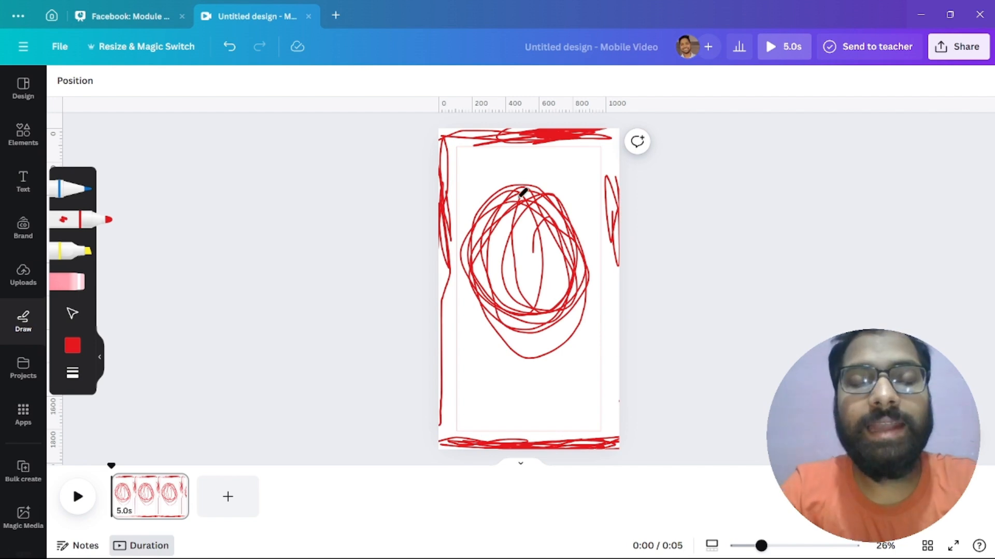
mouse_move(488, 152)
mouse_down()
mouse_move(576, 161)
mouse_move(566, 285)
mouse_move(553, 364)
mouse_move(529, 372)
mouse_move(498, 311)
mouse_move(471, 344)
mouse_move(553, 304)
mouse_move(515, 373)
mouse_move(486, 200)
mouse_move(602, 228)
mouse_move(487, 289)
mouse_move(552, 190)
mouse_move(521, 345)
mouse_move(454, 249)
mouse_move(574, 173)
mouse_move(538, 286)
mouse_move(525, 210)
mouse_move(536, 289)
mouse_up()
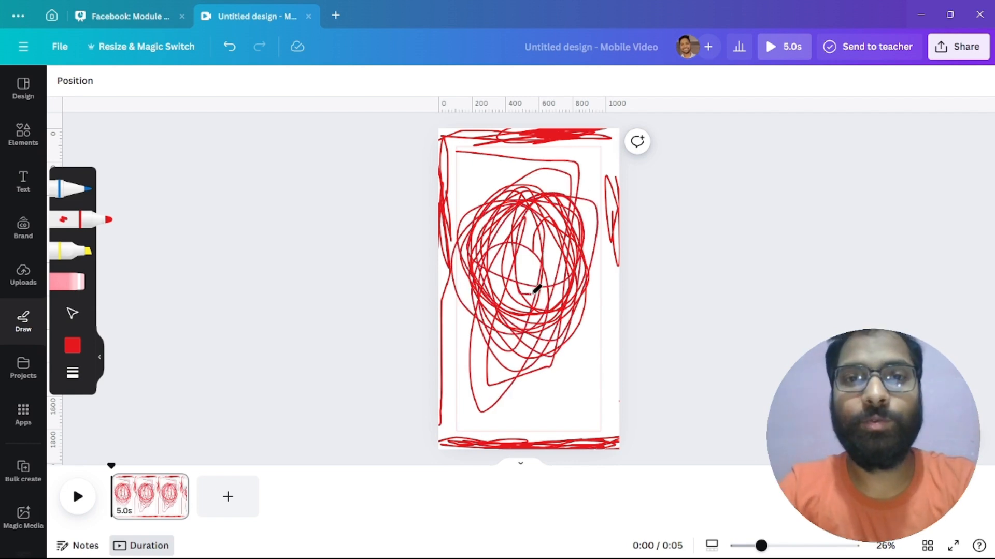